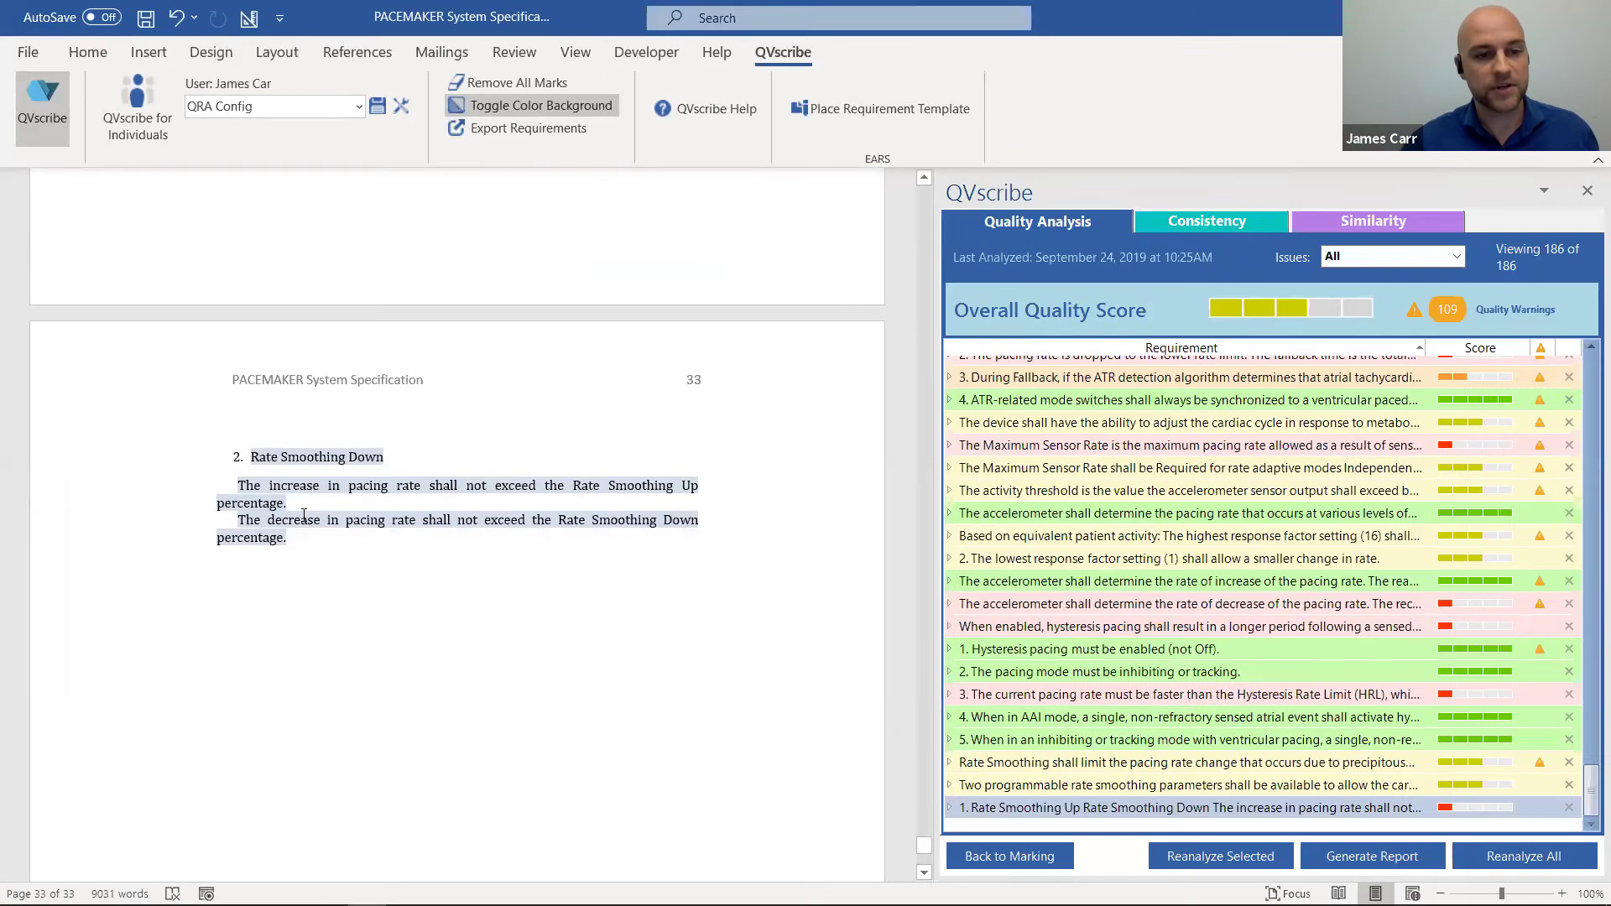
# Step: Insert a State-Driven EARS template below the Rate Smoothing Down requirements
pyautogui.scroll(-5, 297, 622)
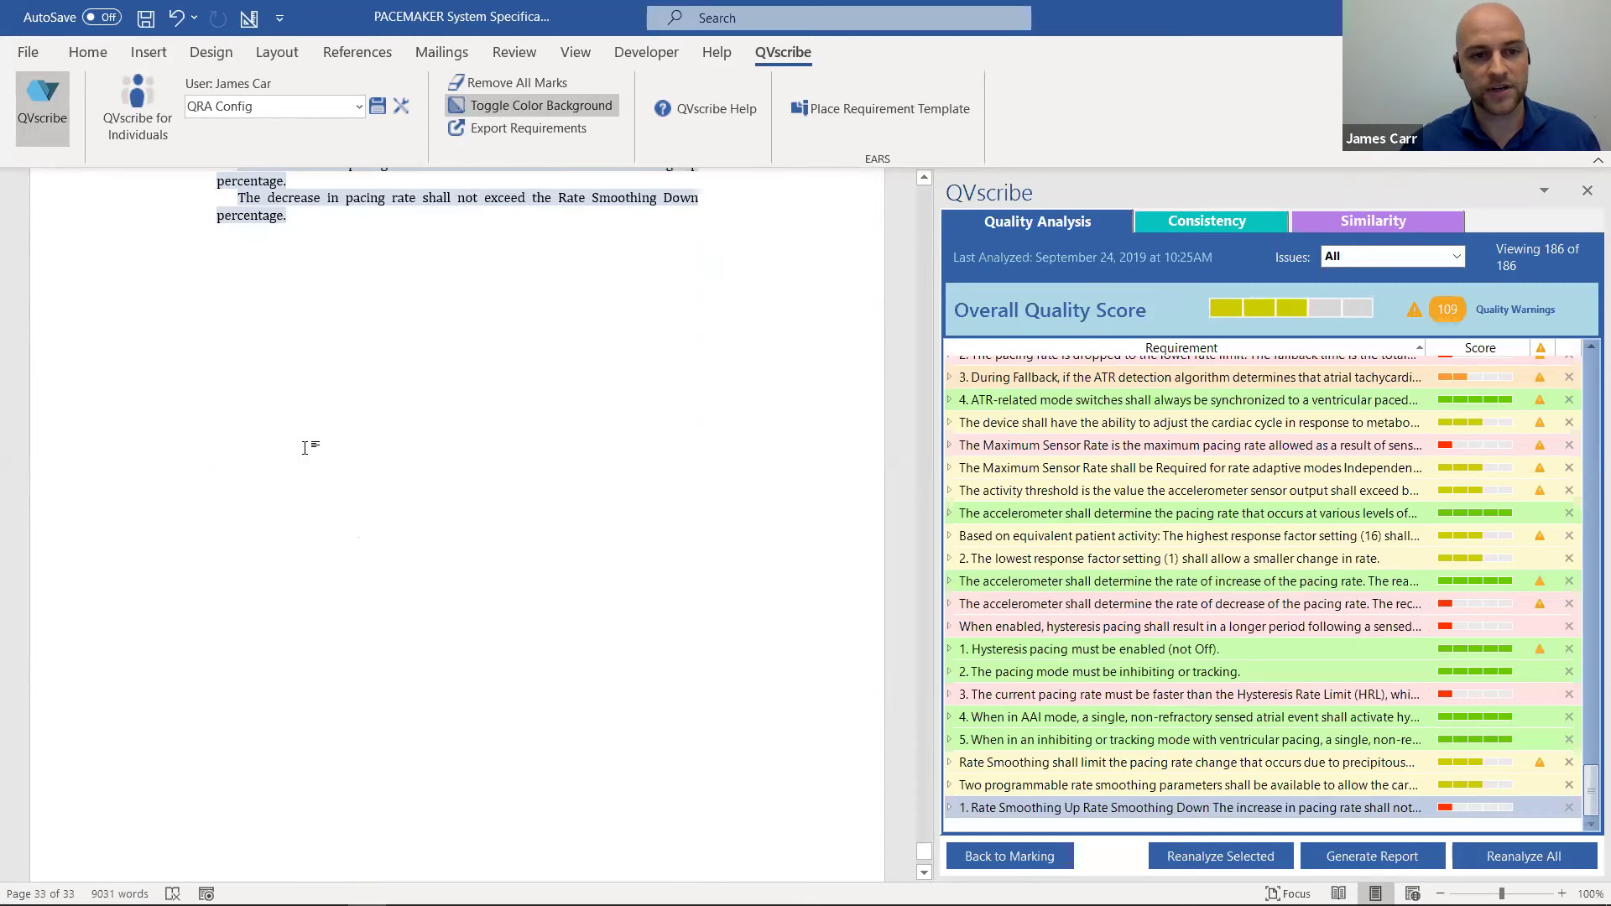
pyautogui.click(866, 109)
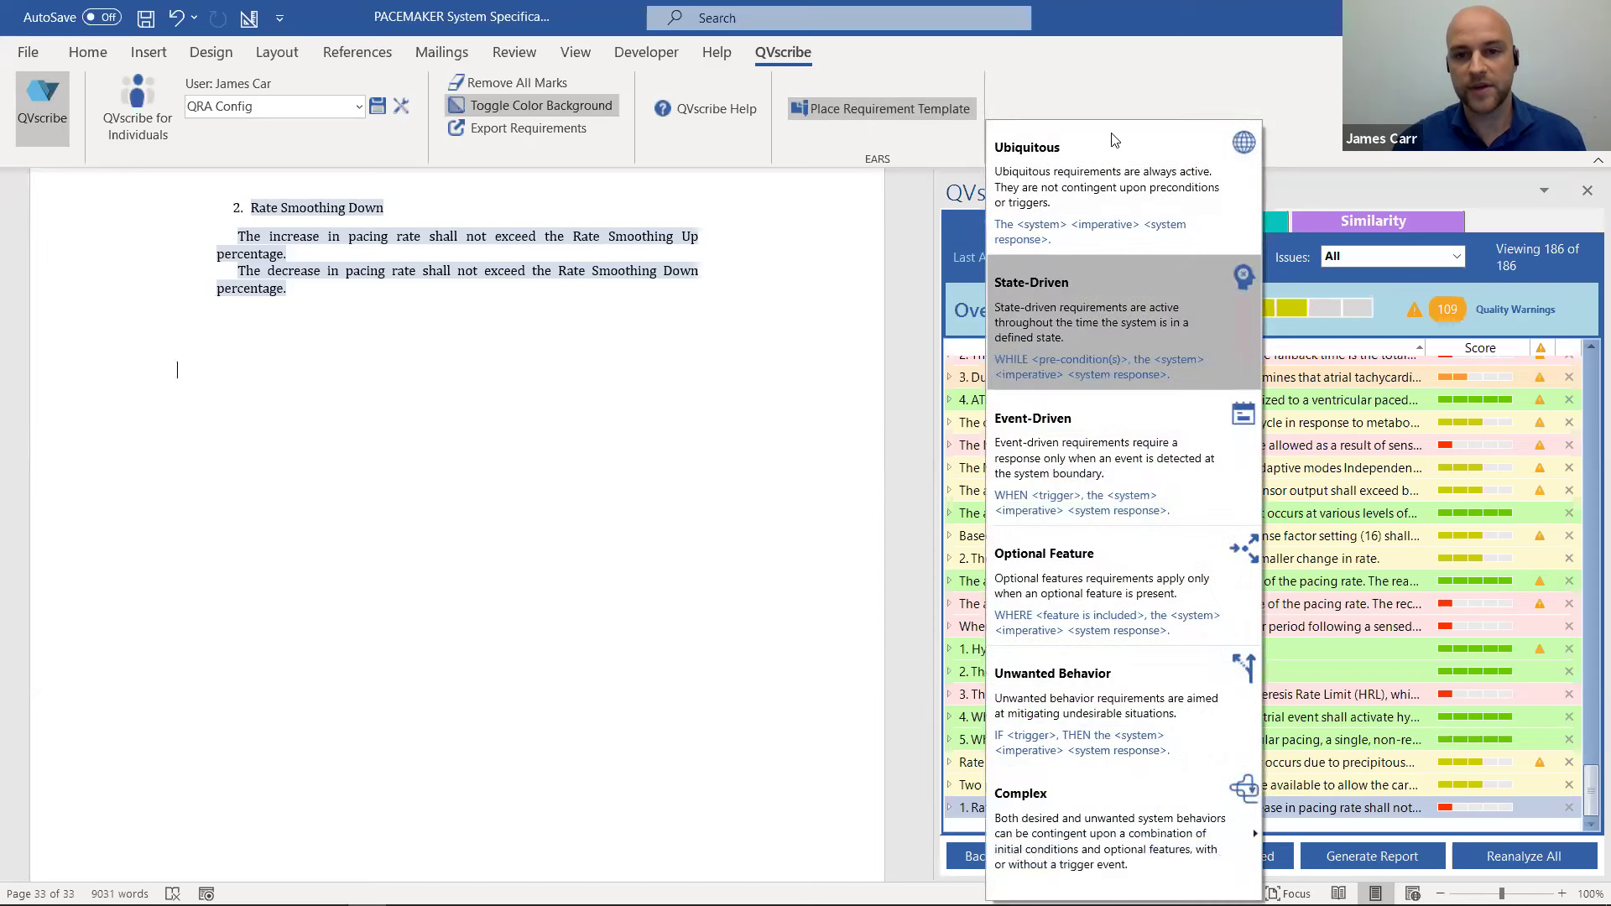
pyautogui.click(1086, 341)
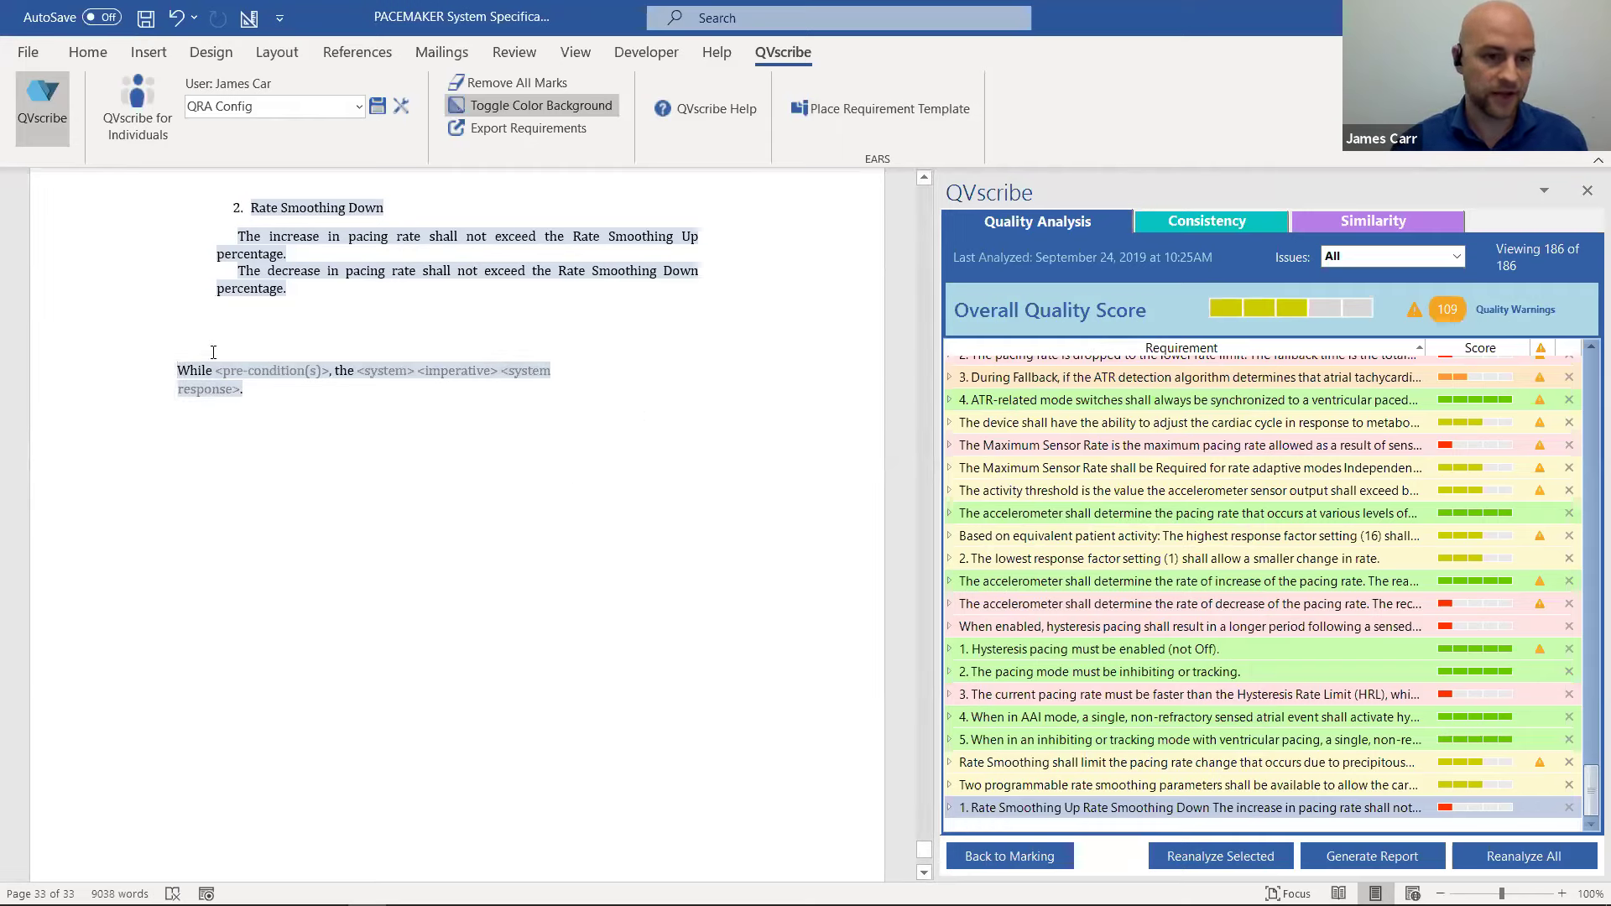
pyautogui.click(252, 369)
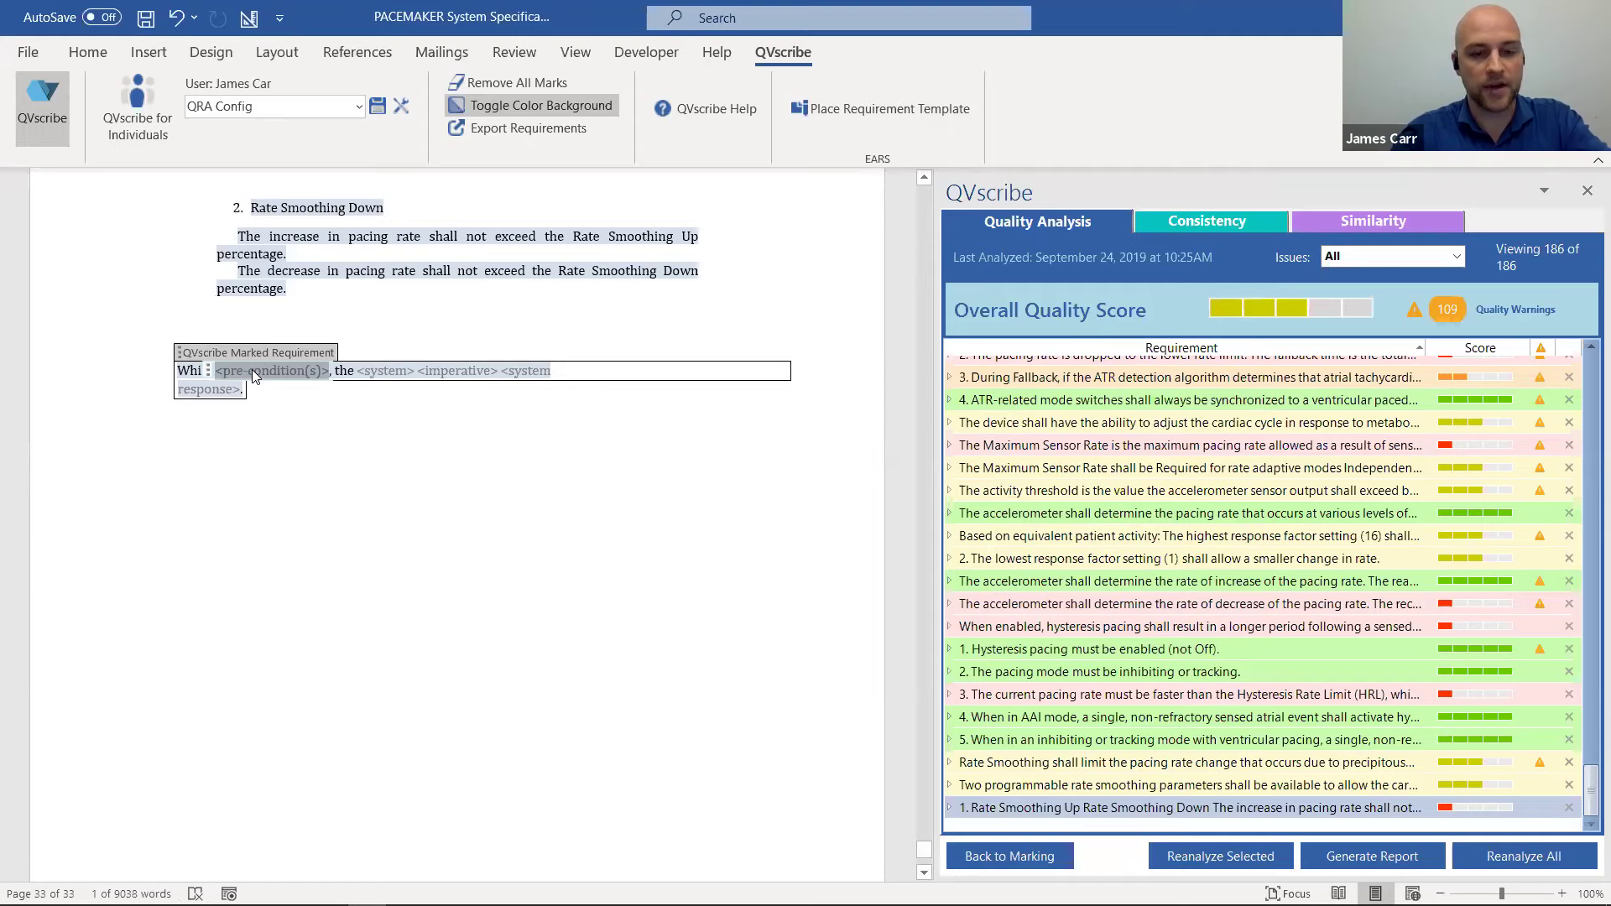
# Step: Fill the pre-condition with 'the garage door is open' and the system with 'the garage door opener system'
pyautogui.write('the ')
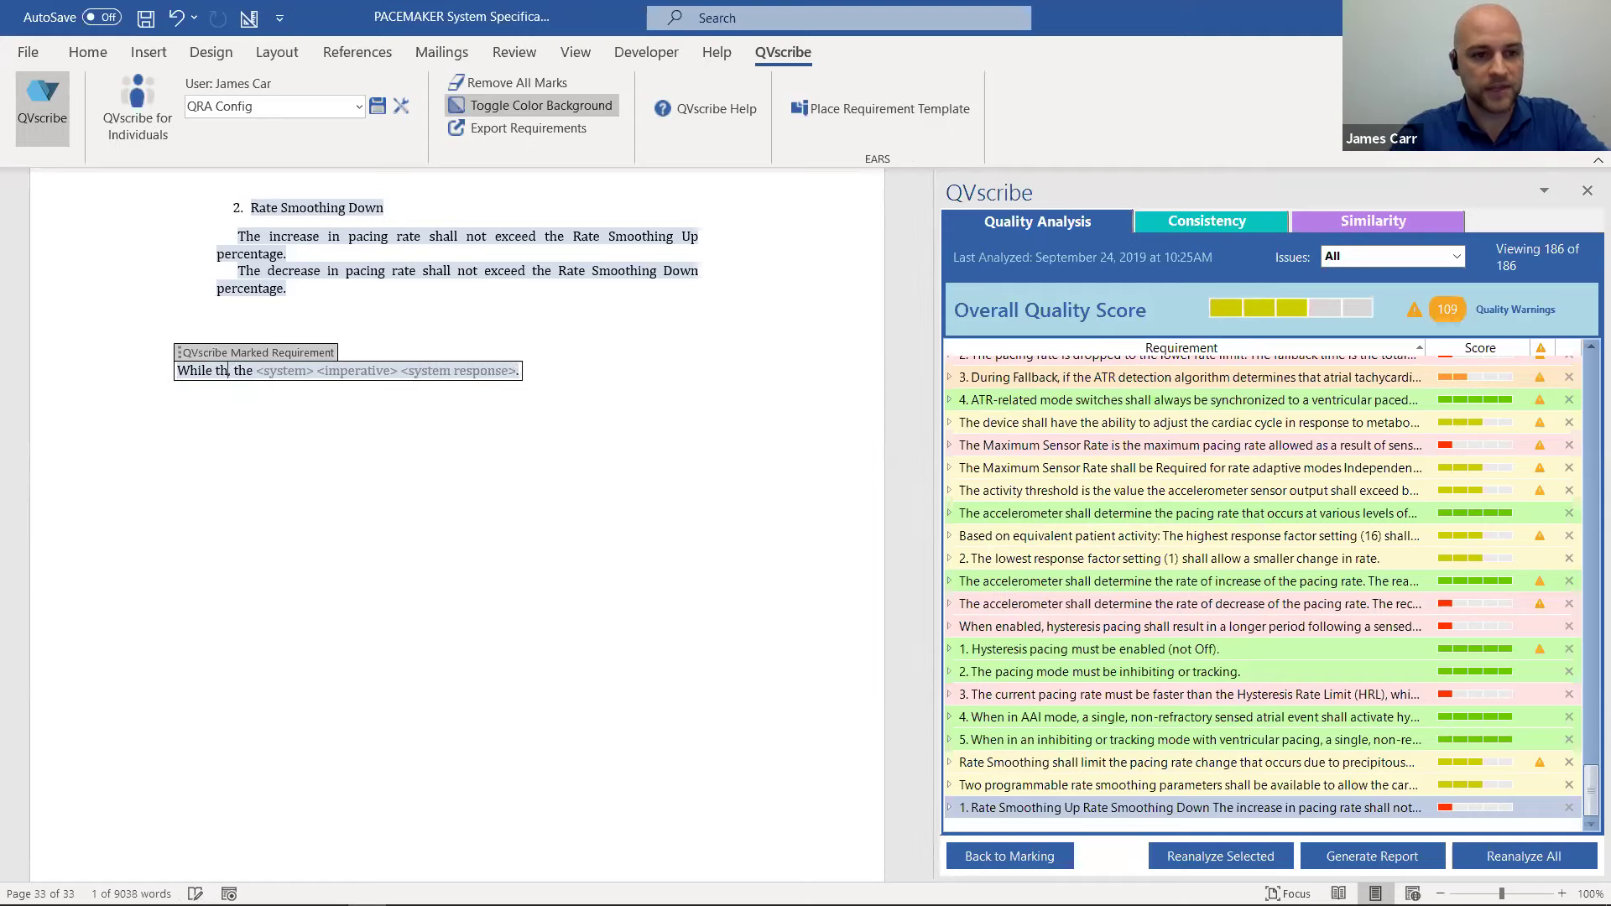
pyautogui.write('garage ')
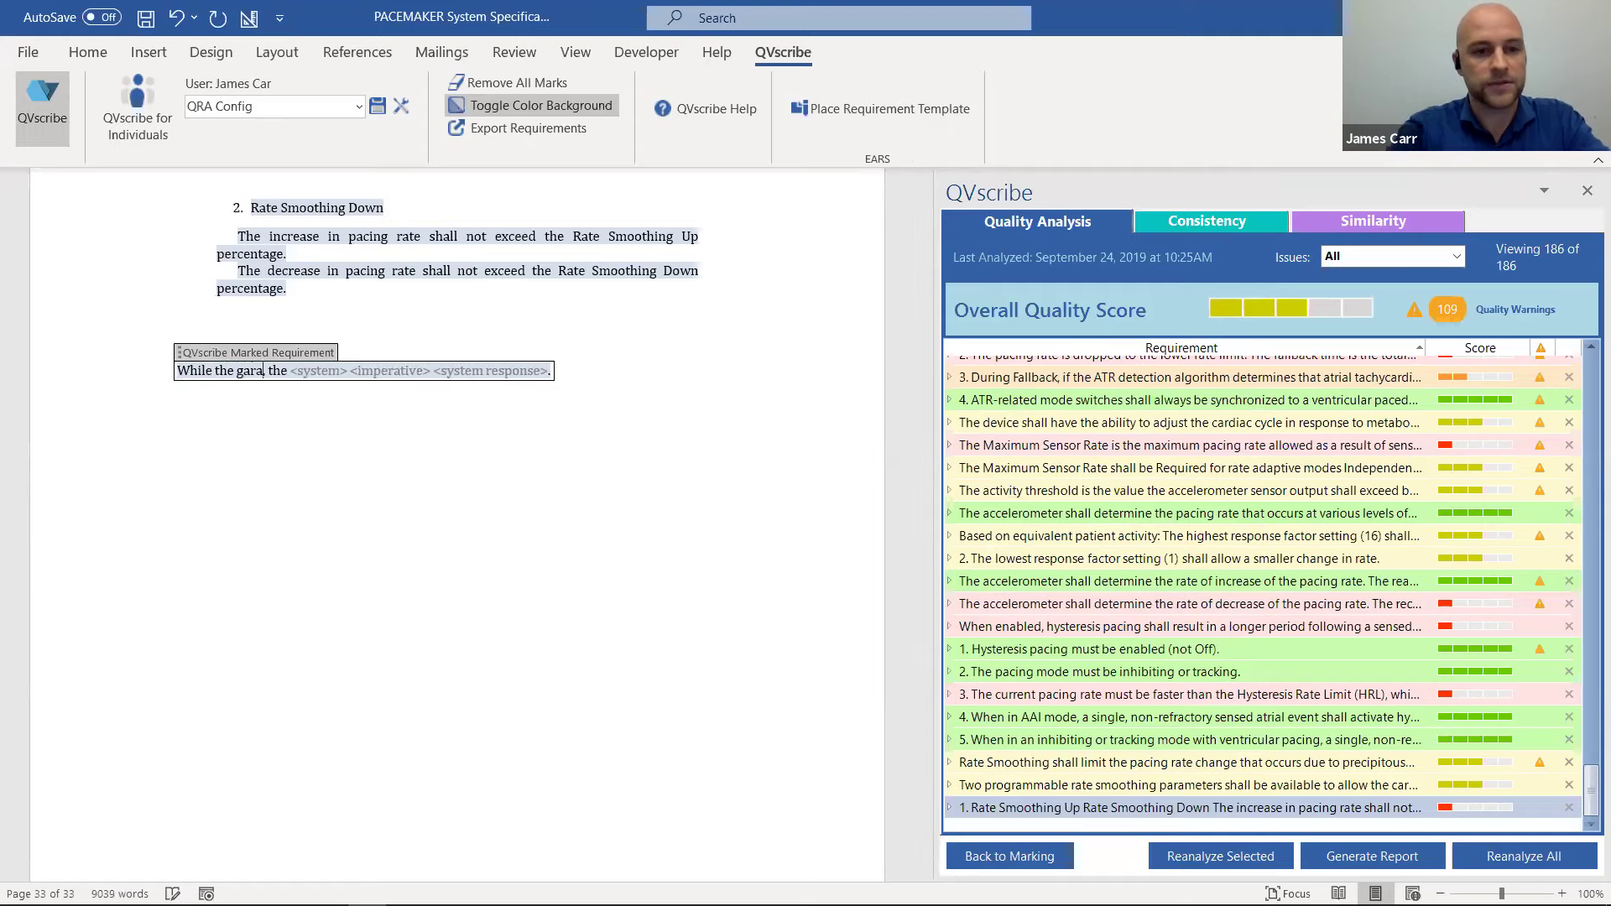
pyautogui.write('do')
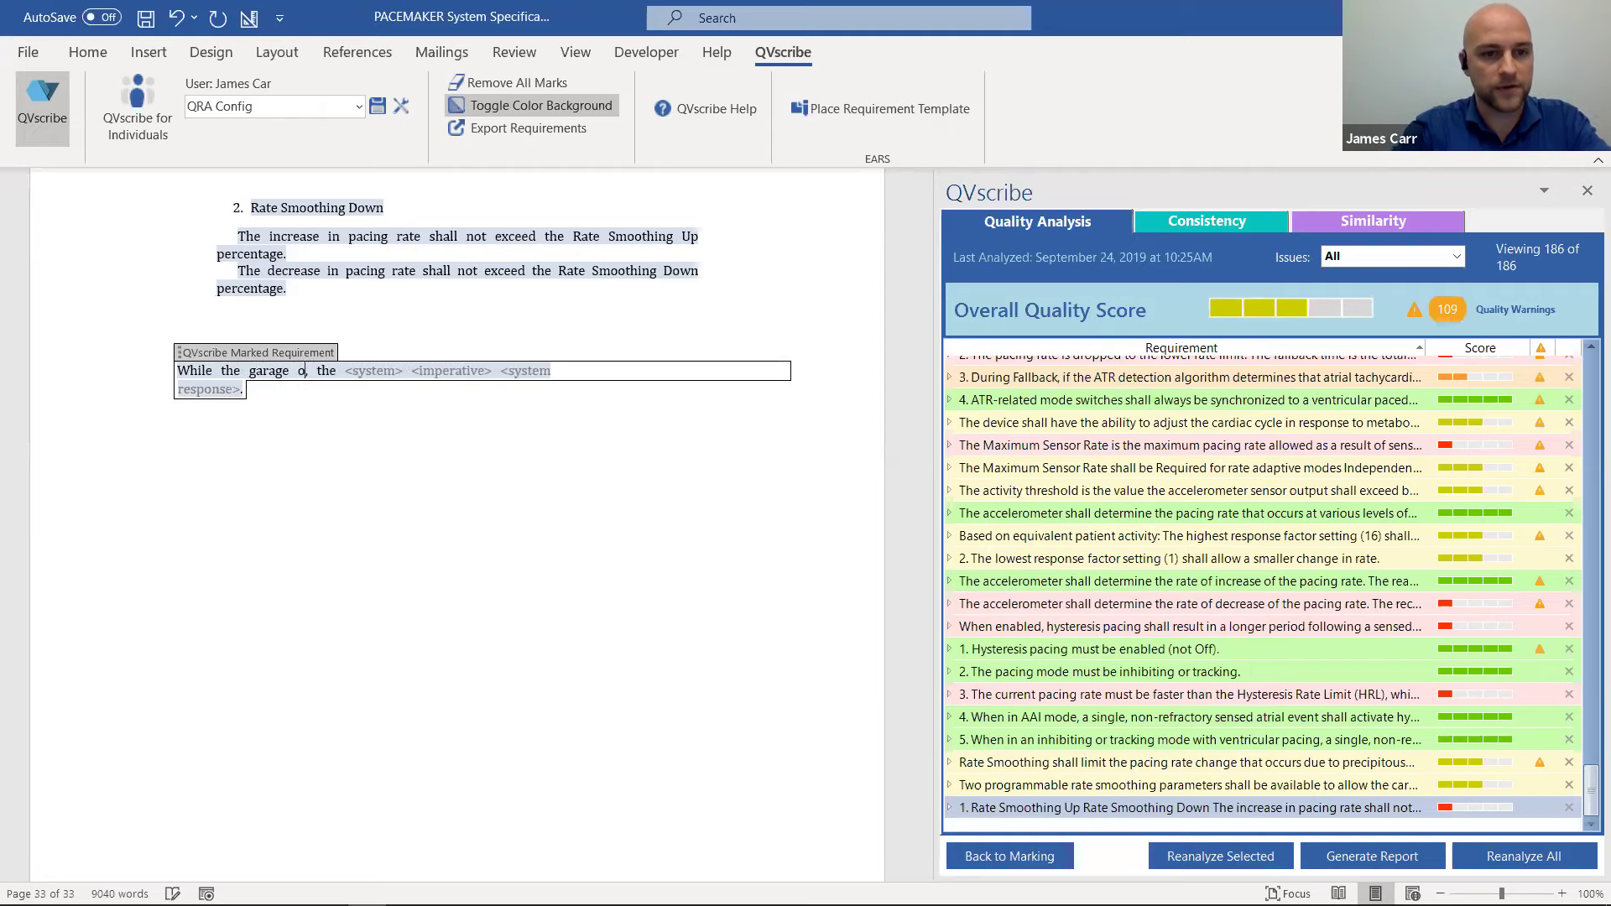
pyautogui.write('or ')
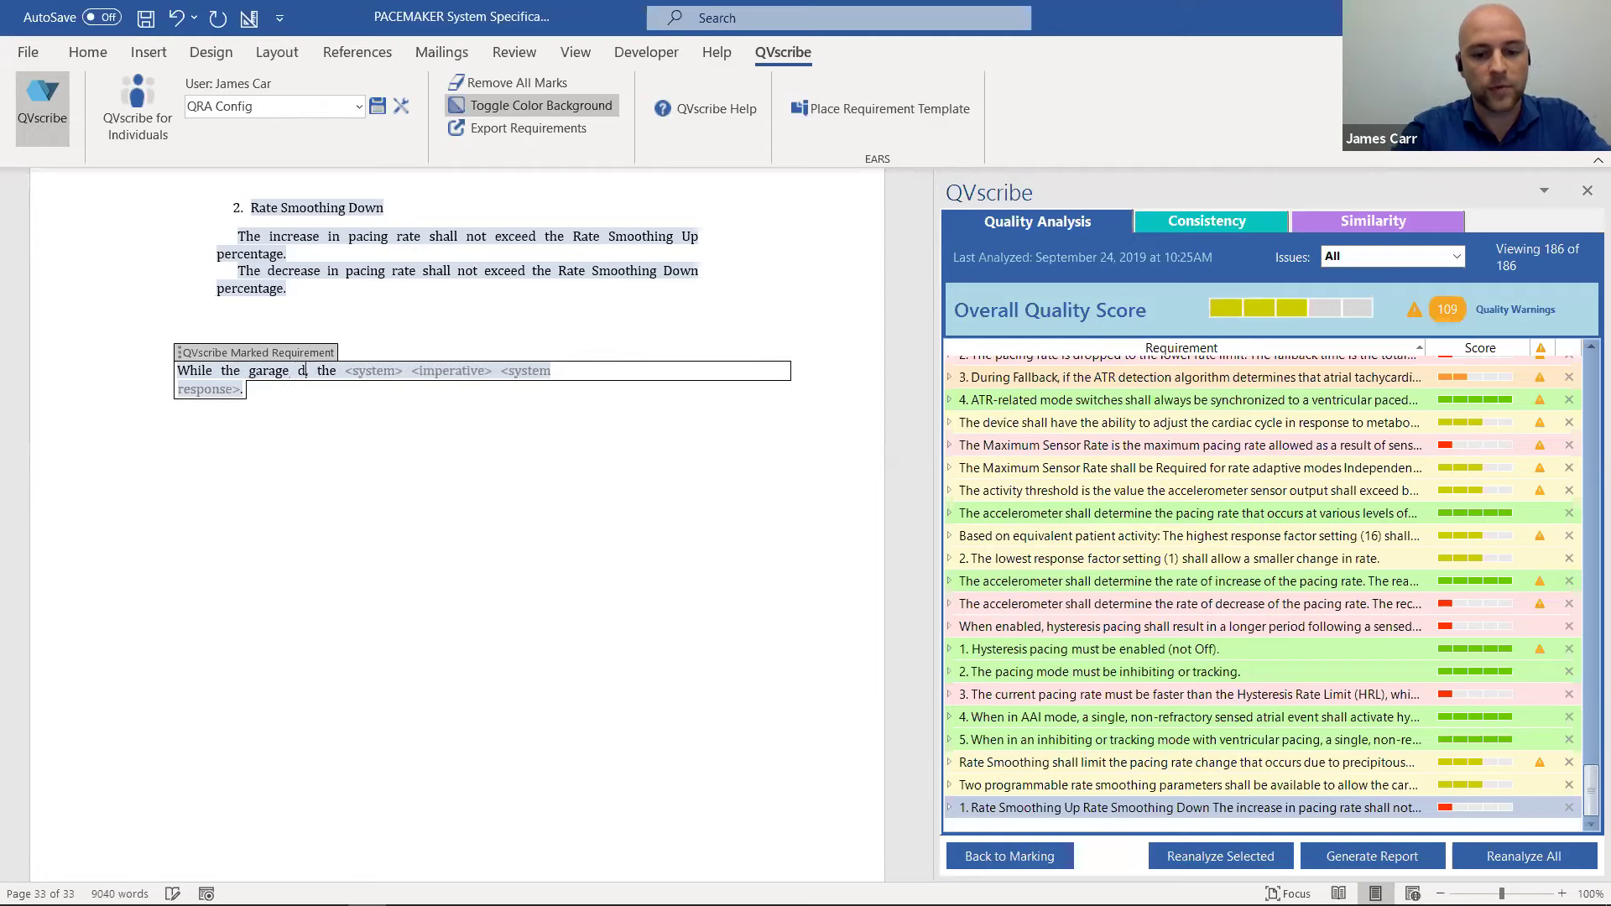
pyautogui.write('is open')
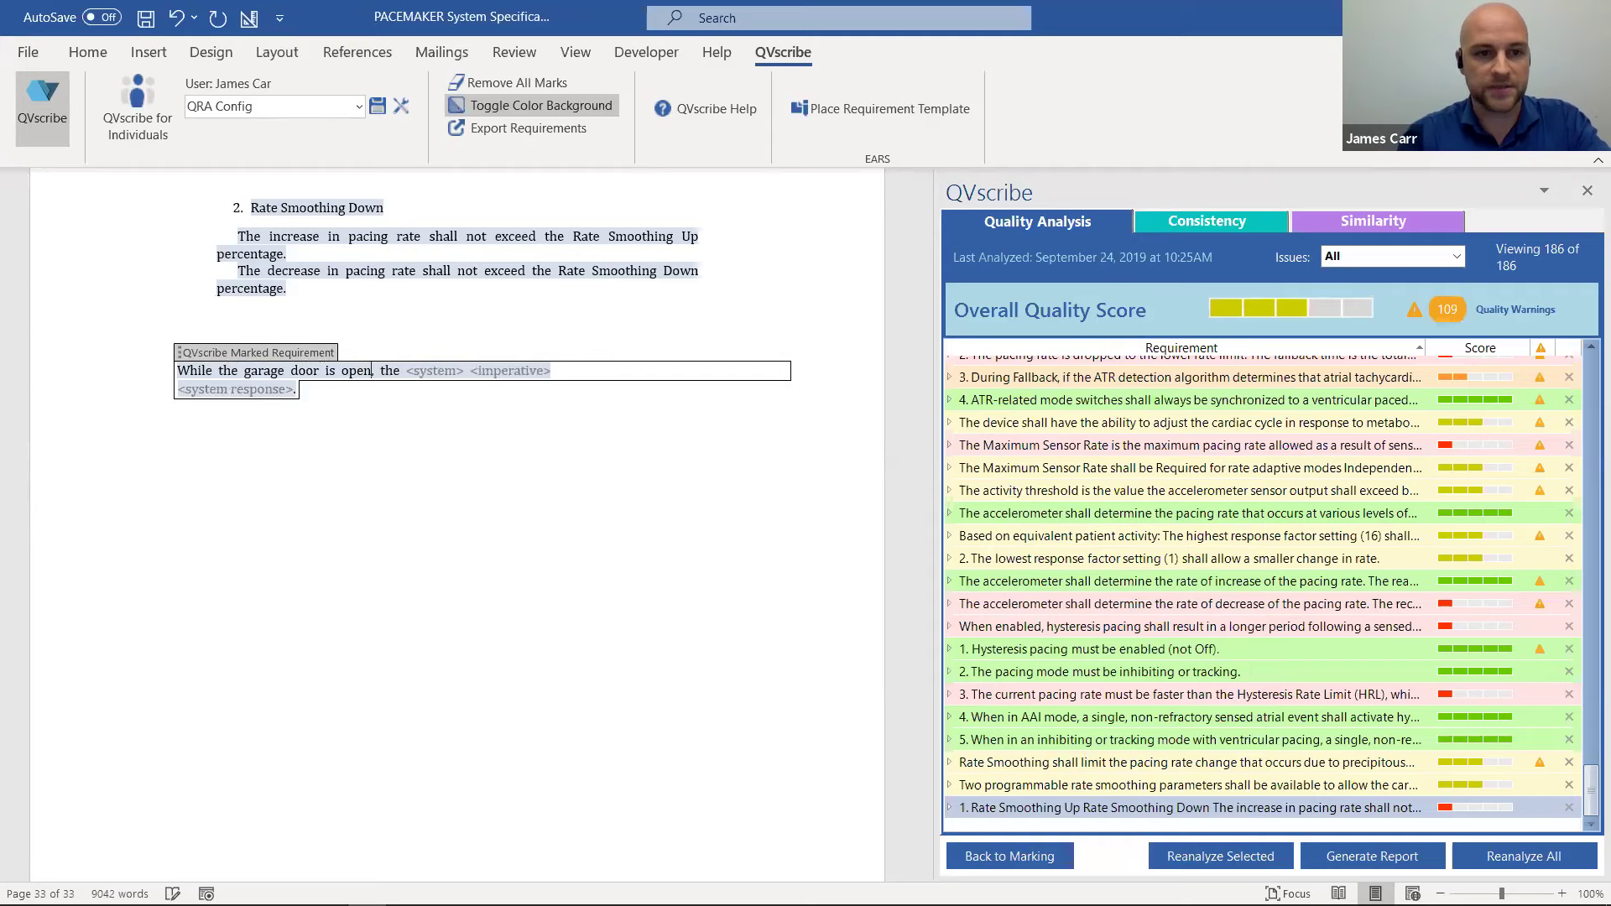
pyautogui.hotkey('ctrl', 'Right')
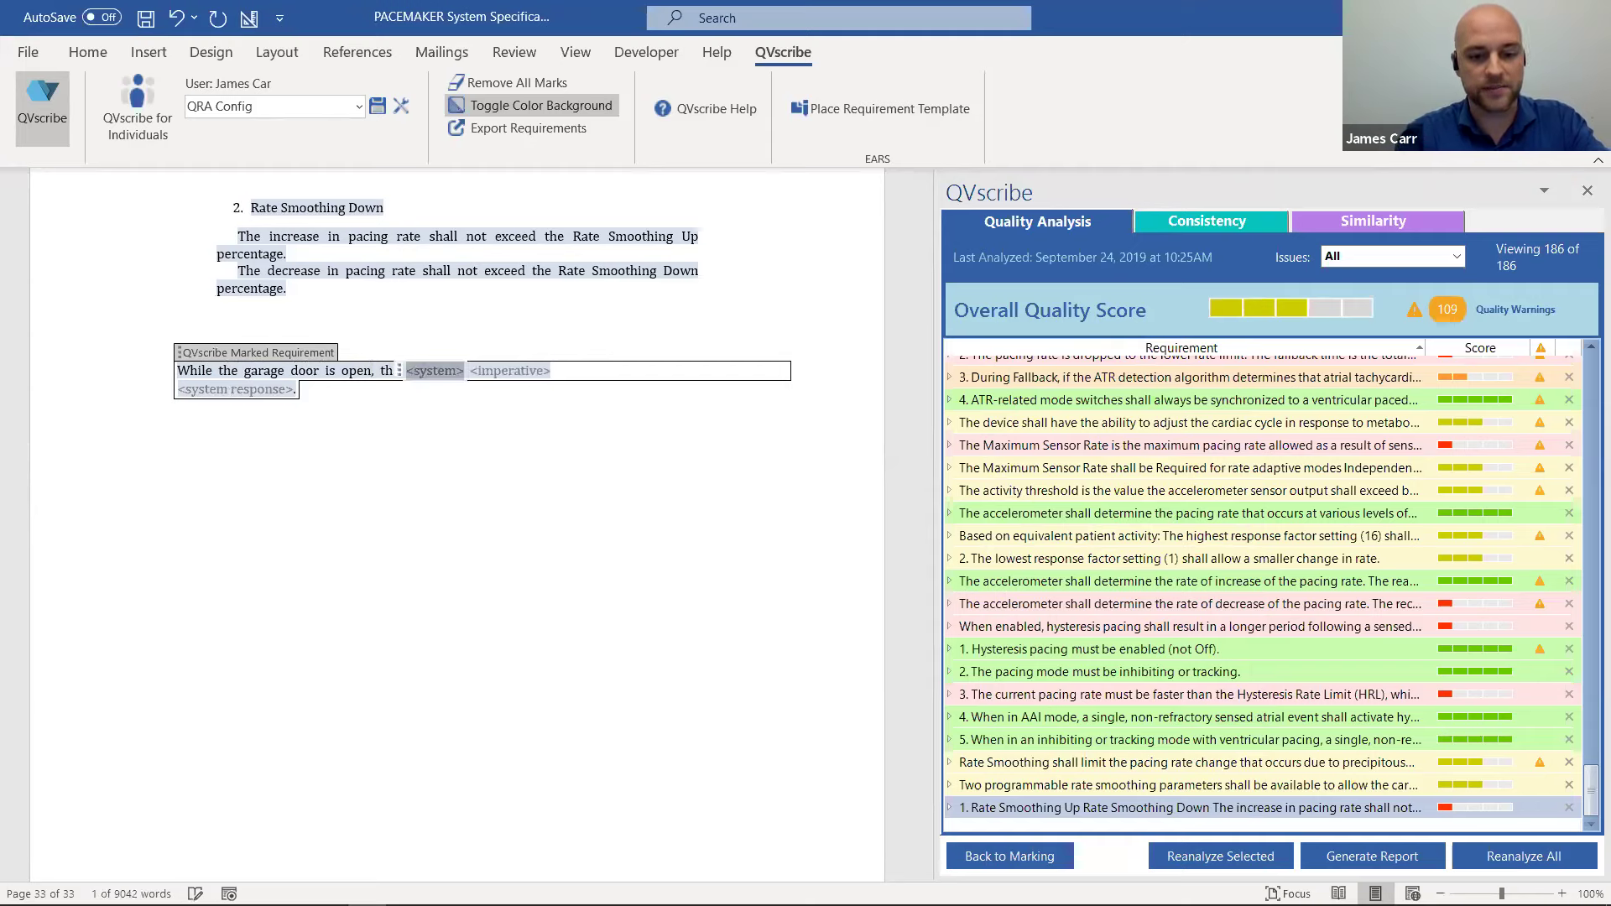
pyautogui.write('the garage')
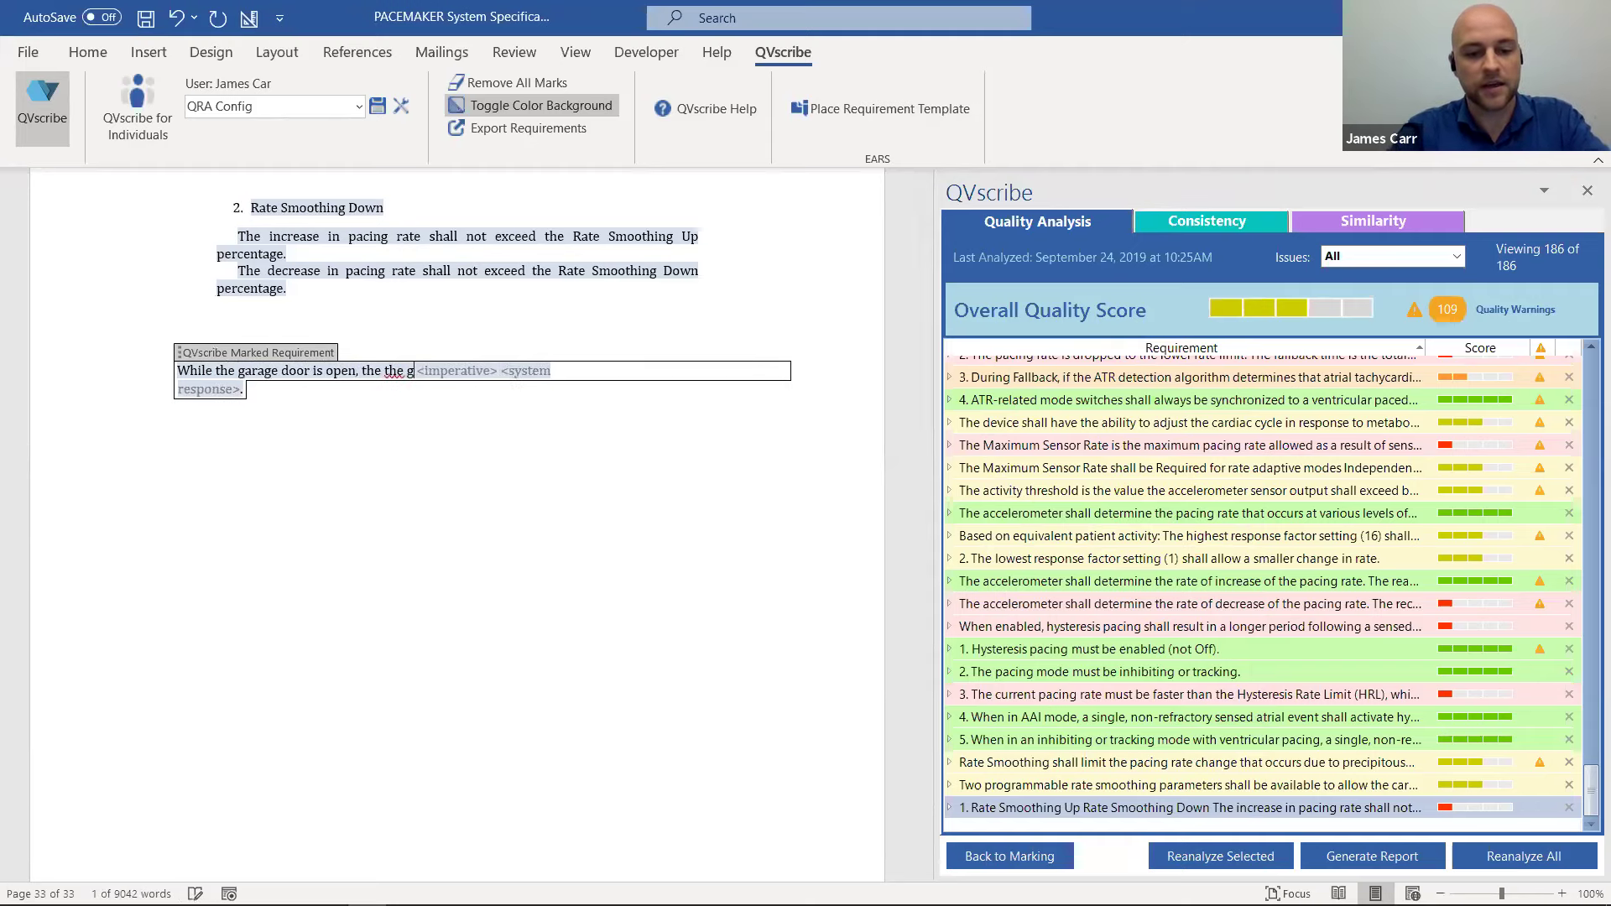
pyautogui.write(' door opee')
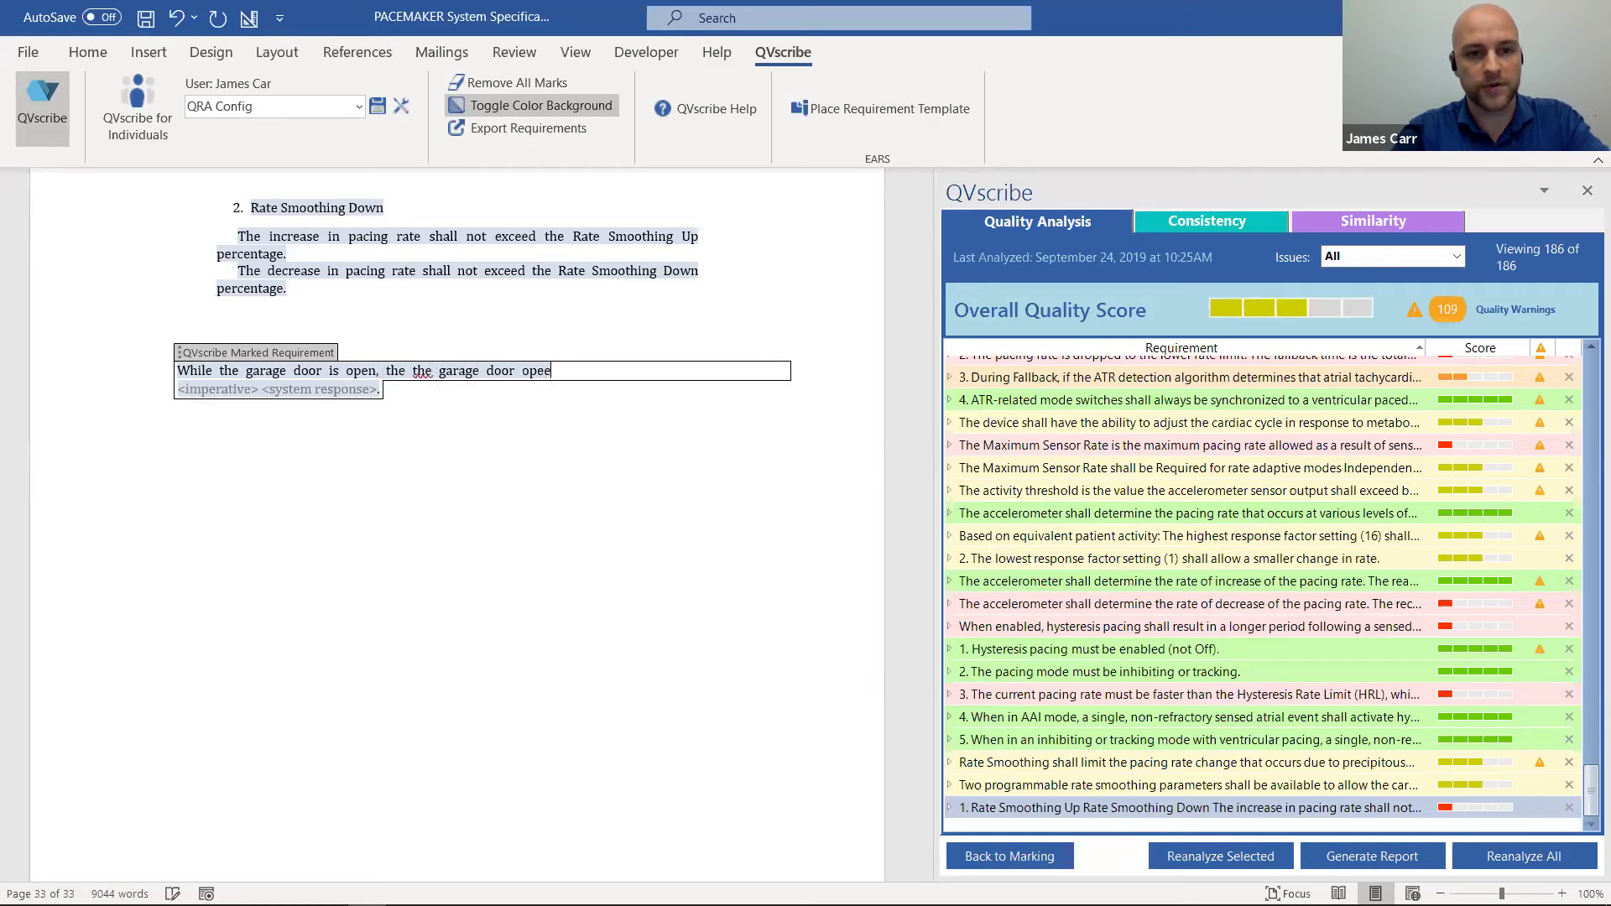
pyautogui.press('BackSpace')
pyautogui.write('ner')
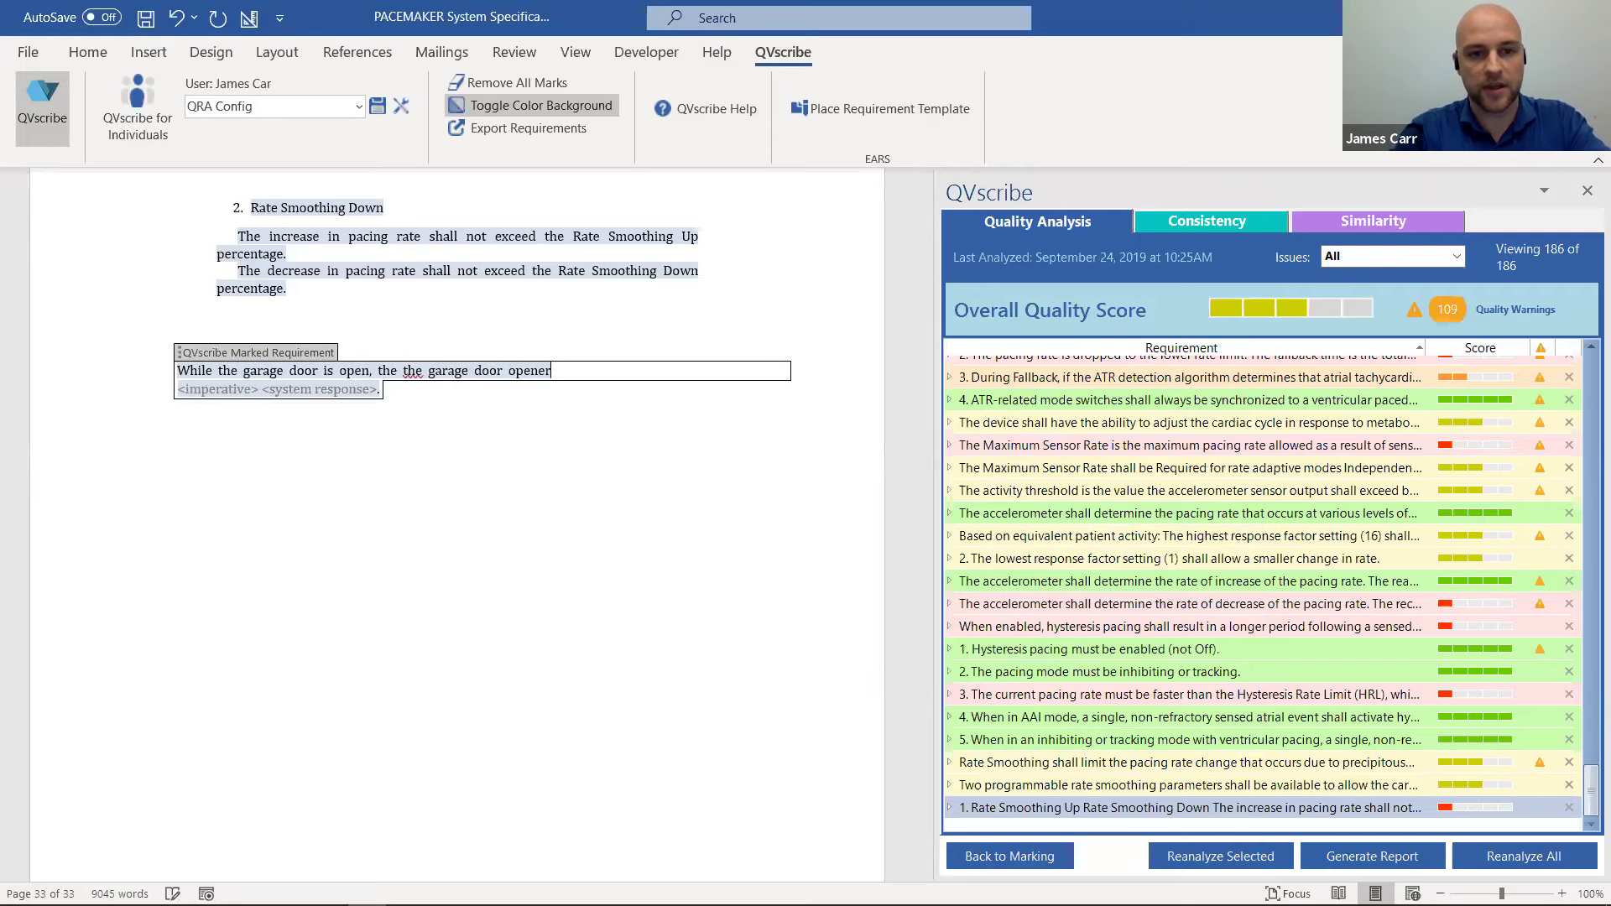
pyautogui.write(' system')
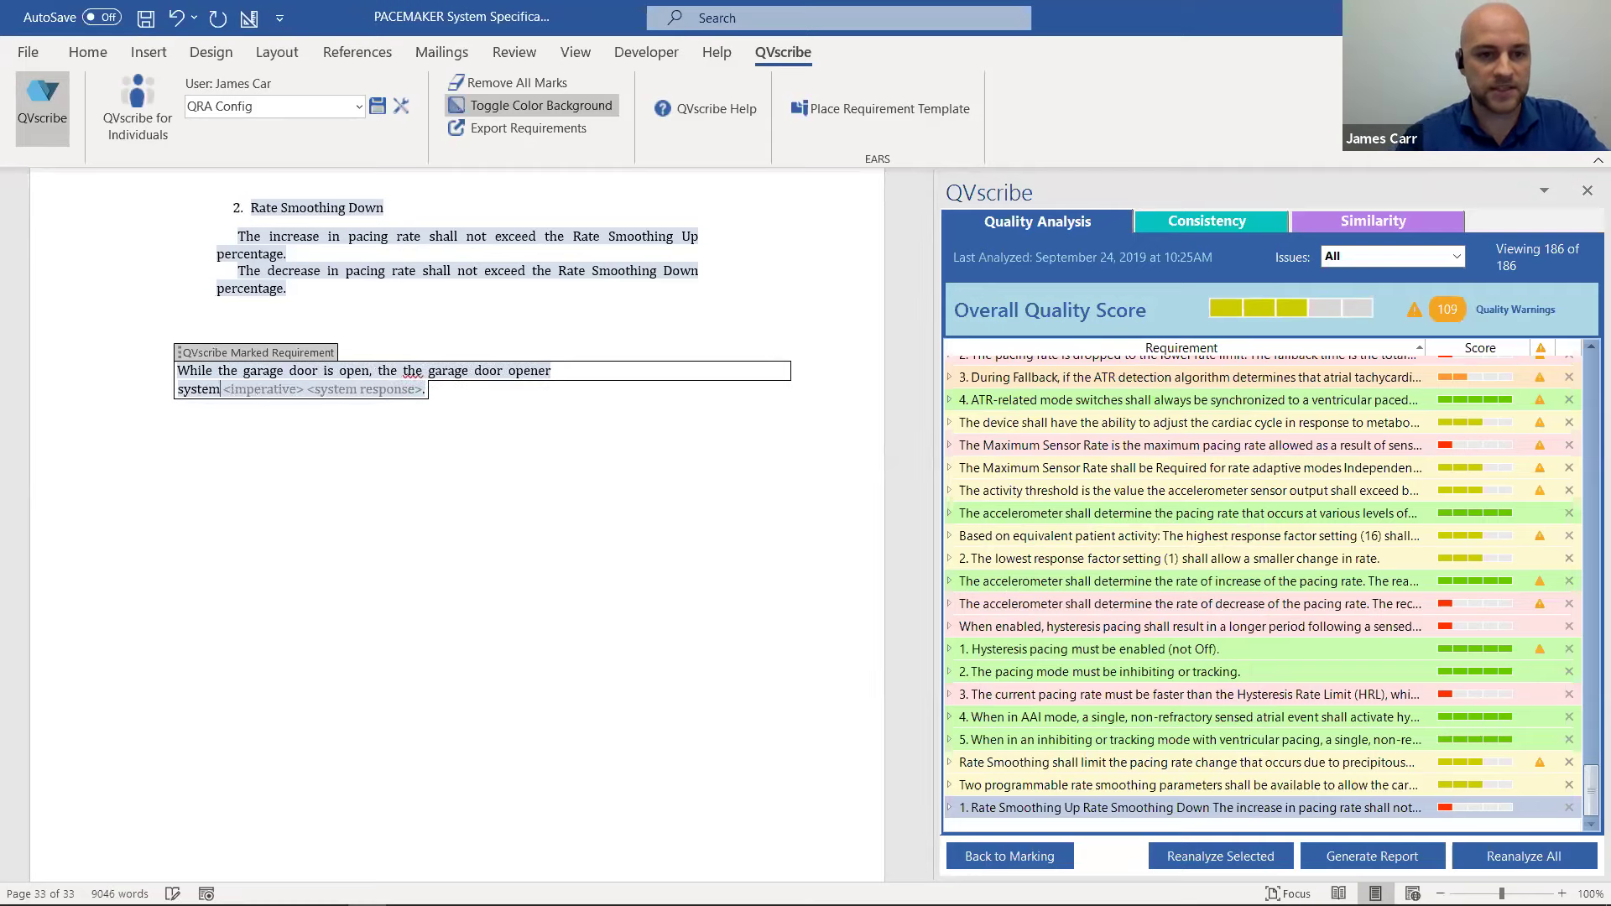
# Step: Complete the requirement with 'shall' and 'open the garage door', then return to the marked requirements list
pyautogui.click(262, 389)
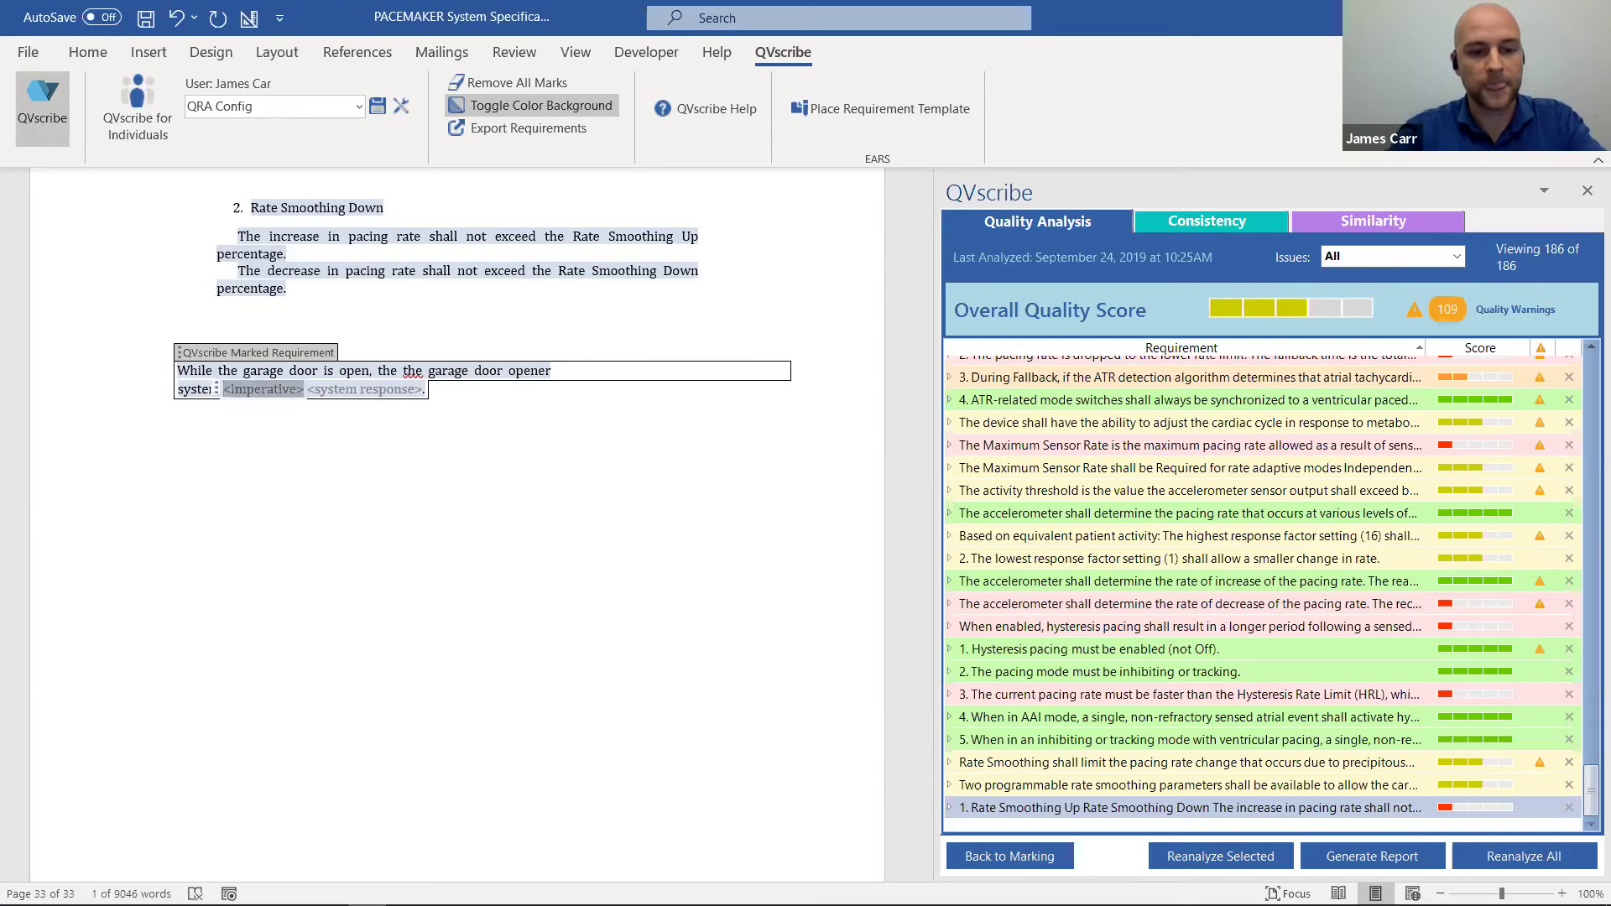
pyautogui.write('shall')
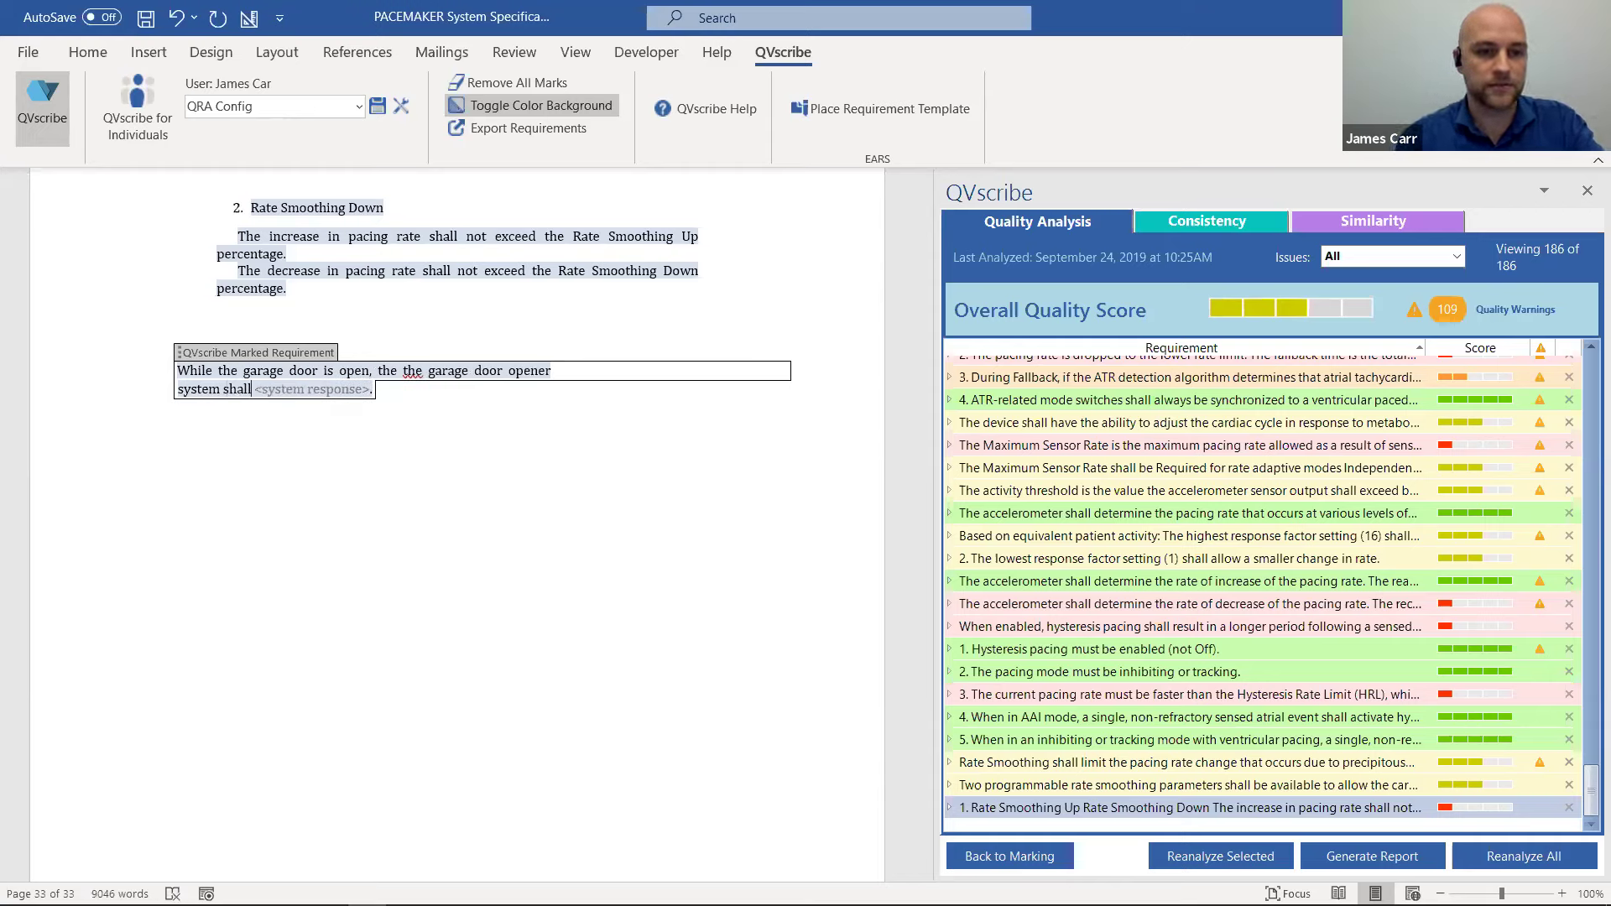
pyautogui.click(313, 389)
pyautogui.write('open, the the garage d')
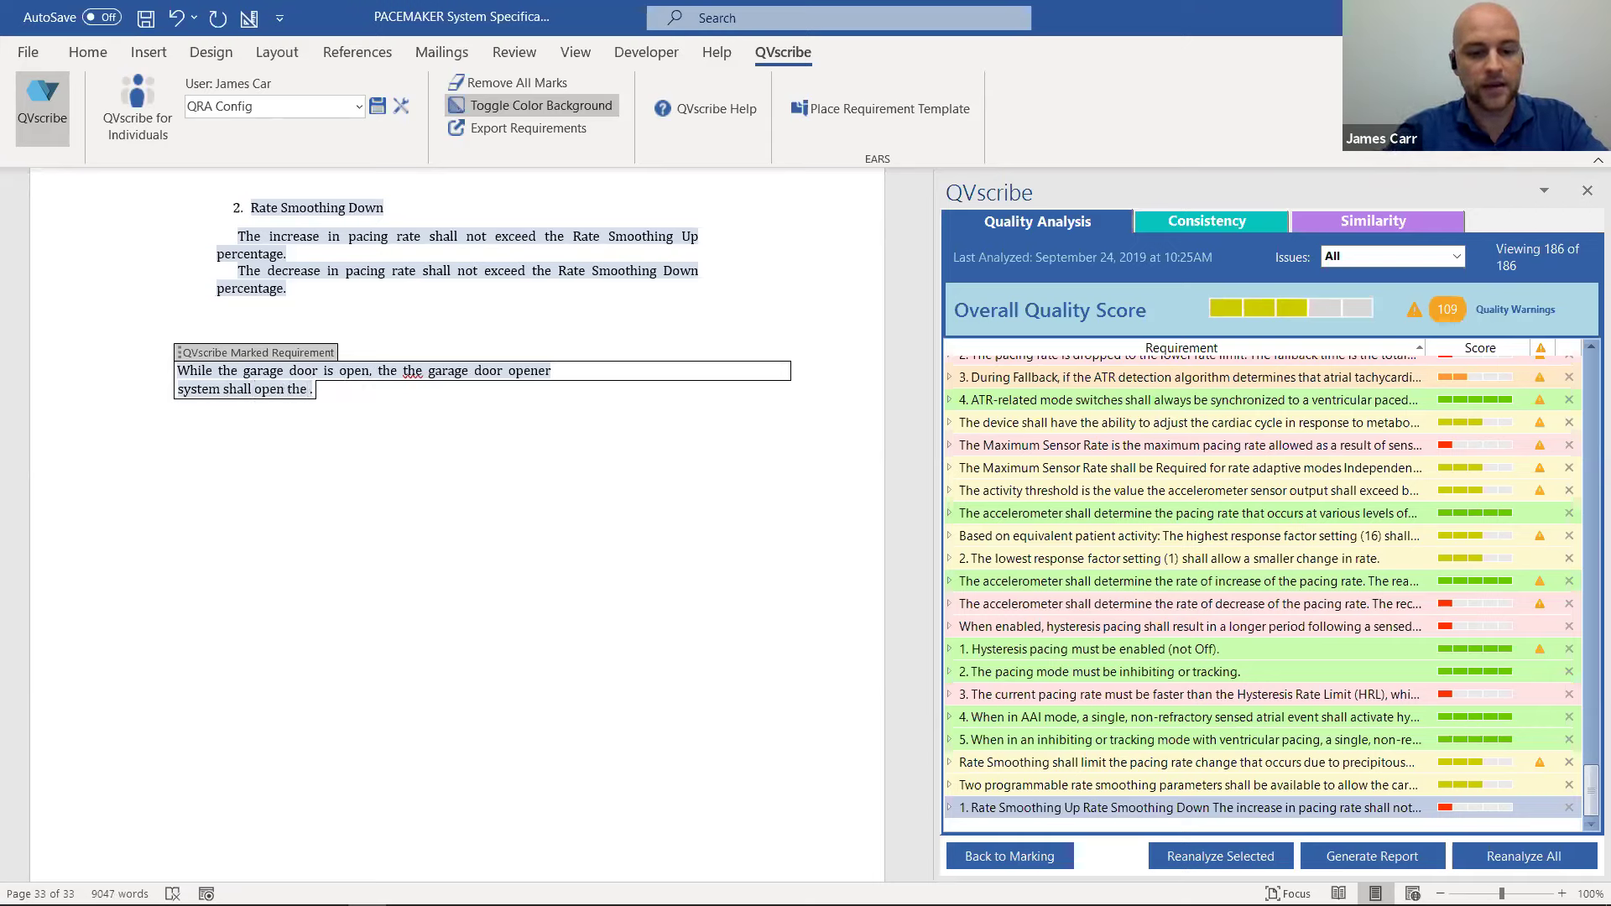
pyautogui.write('oor')
pyautogui.press('BackSpace')
pyautogui.press('BackSpace')
pyautogui.press('BackSpace')
pyautogui.press('BackSpace')
pyautogui.write('garage door')
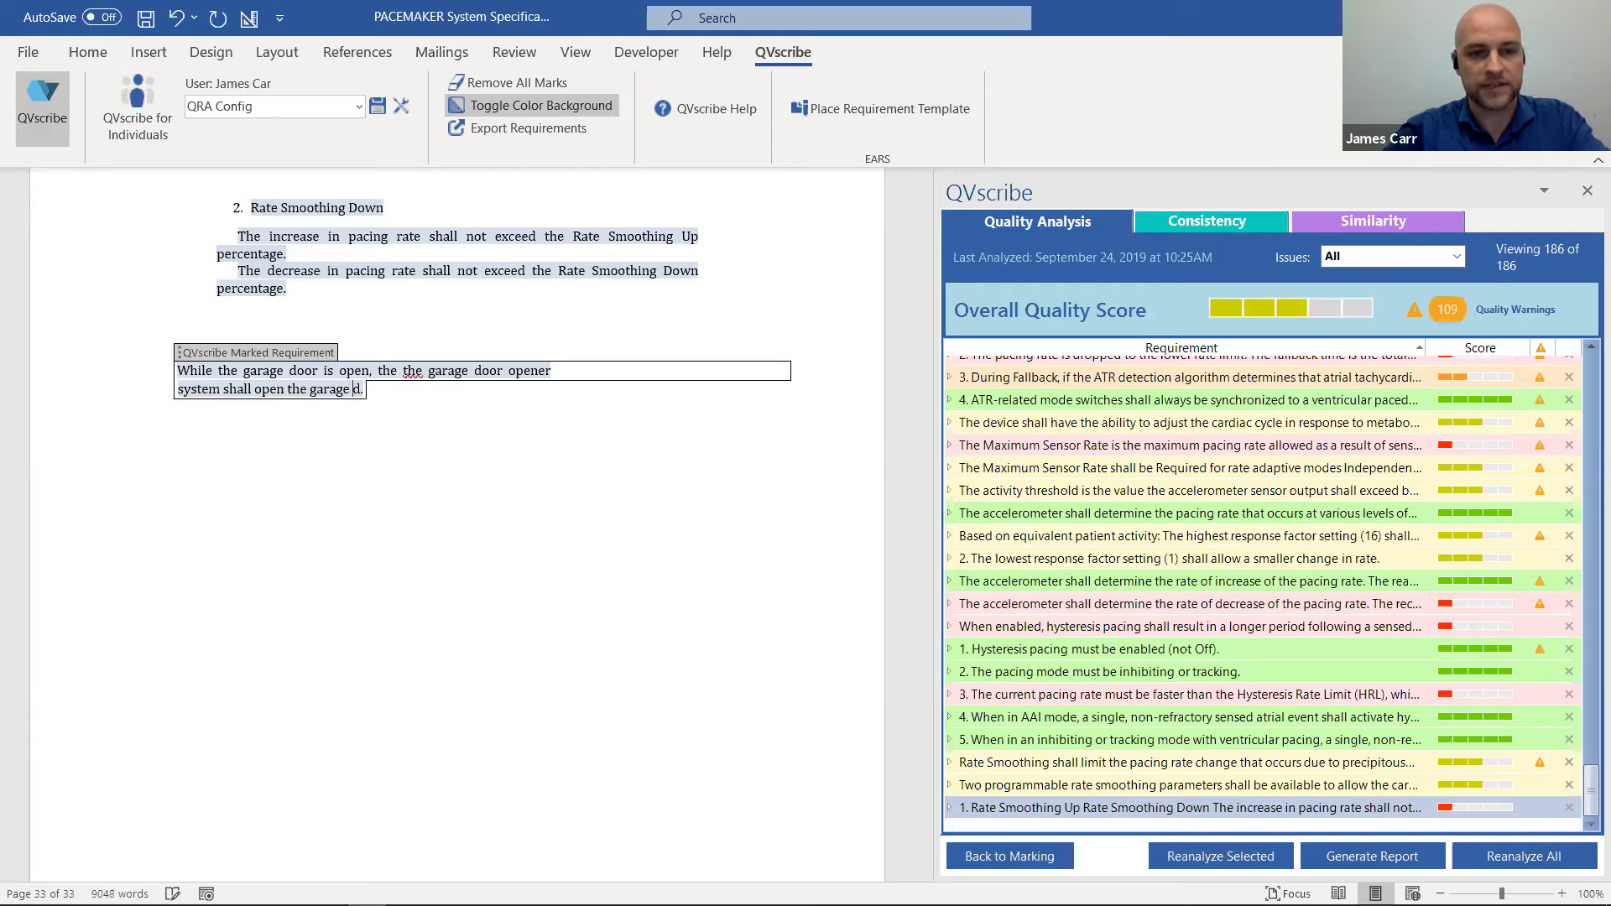
pyautogui.press('Right')
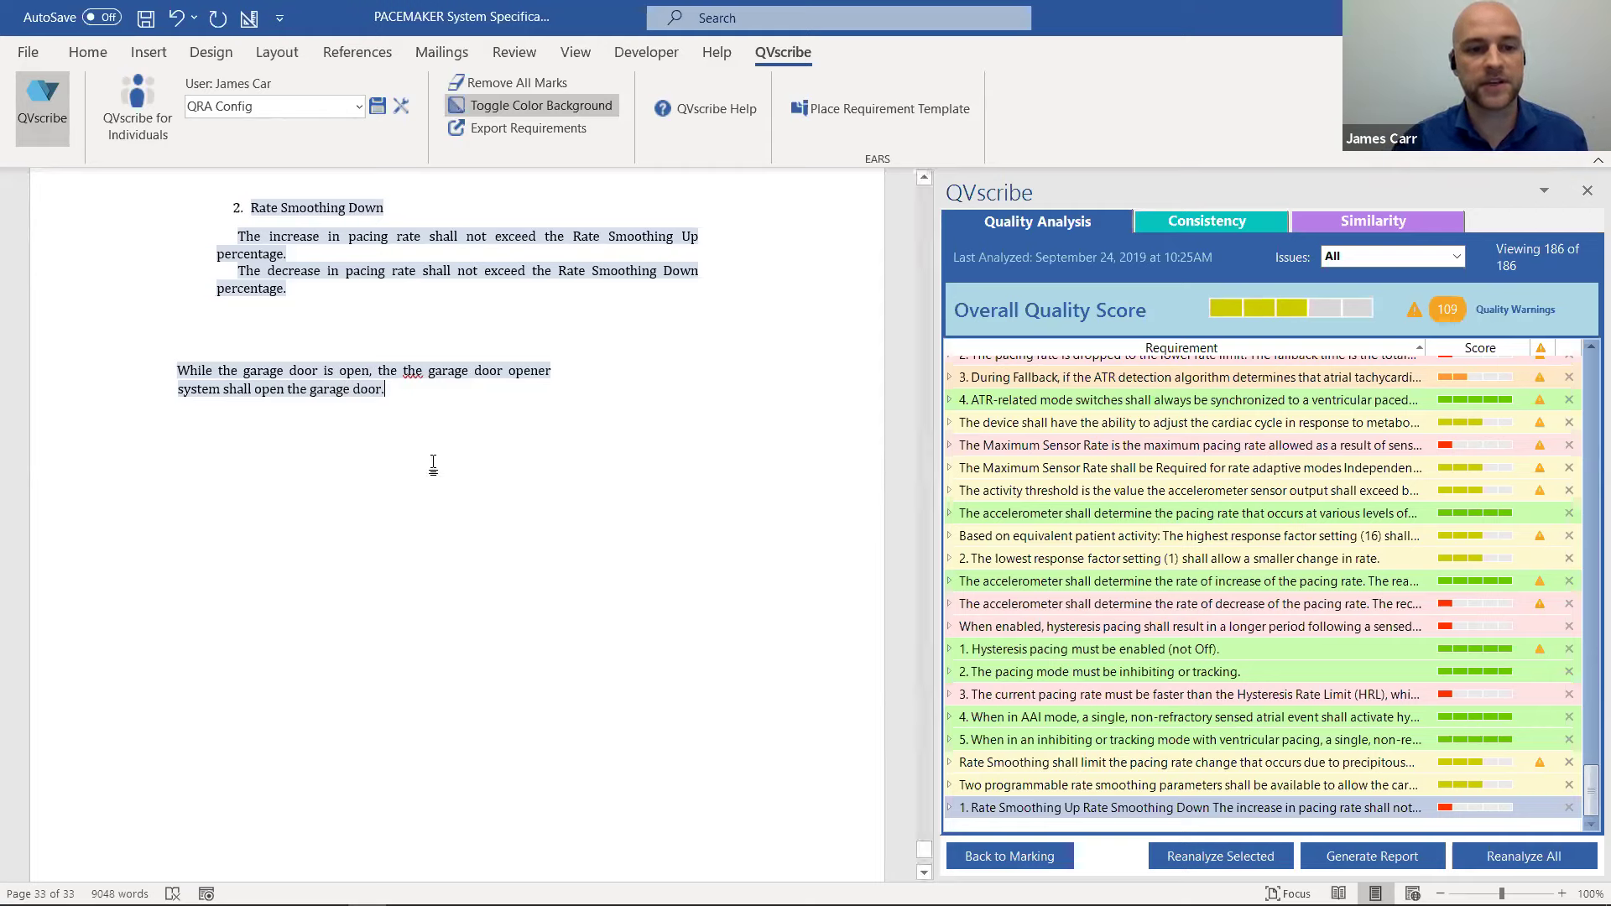
pyautogui.press('Return')
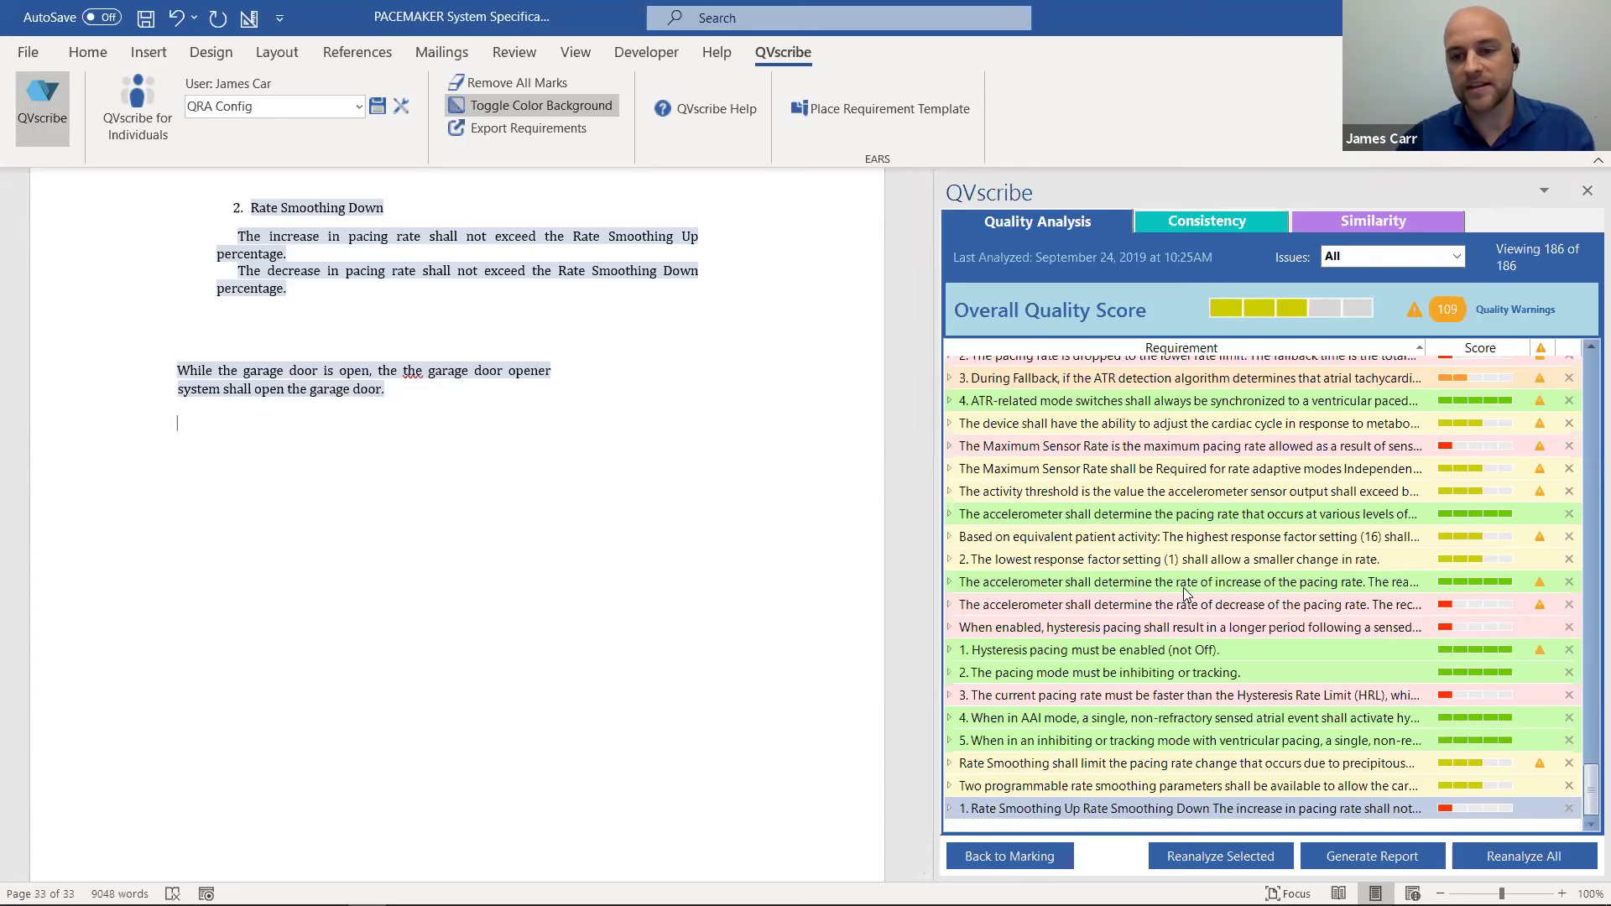
pyautogui.click(1017, 849)
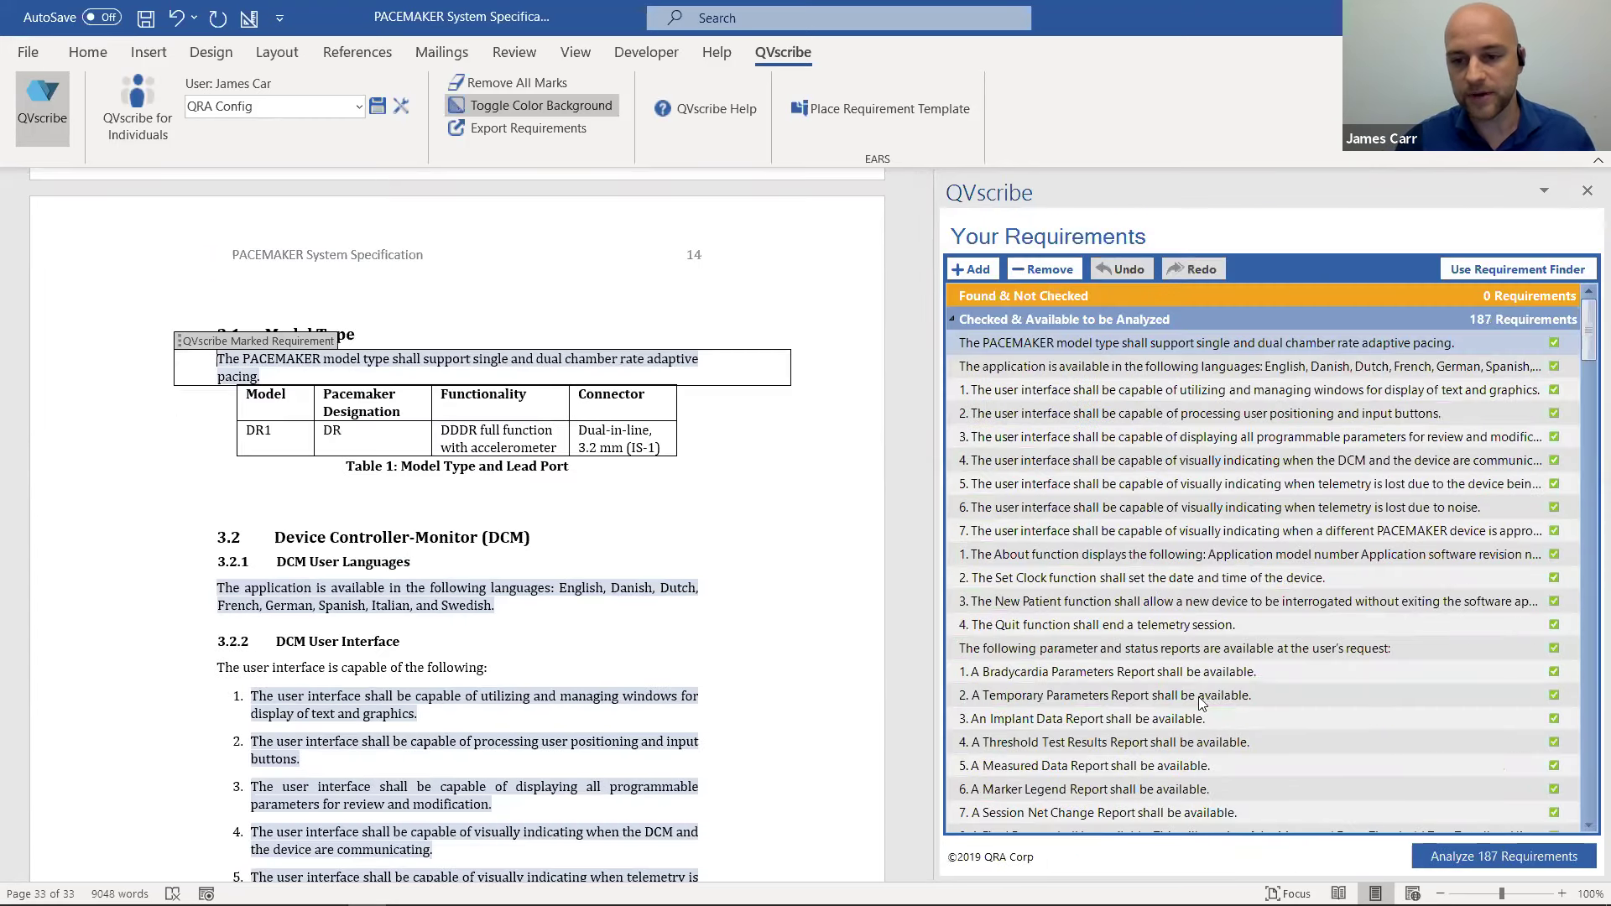
# Step: Re-run the QVscribe analysis on all 187 requirements and view the results with 109 quality warnings
pyautogui.click(1464, 860)
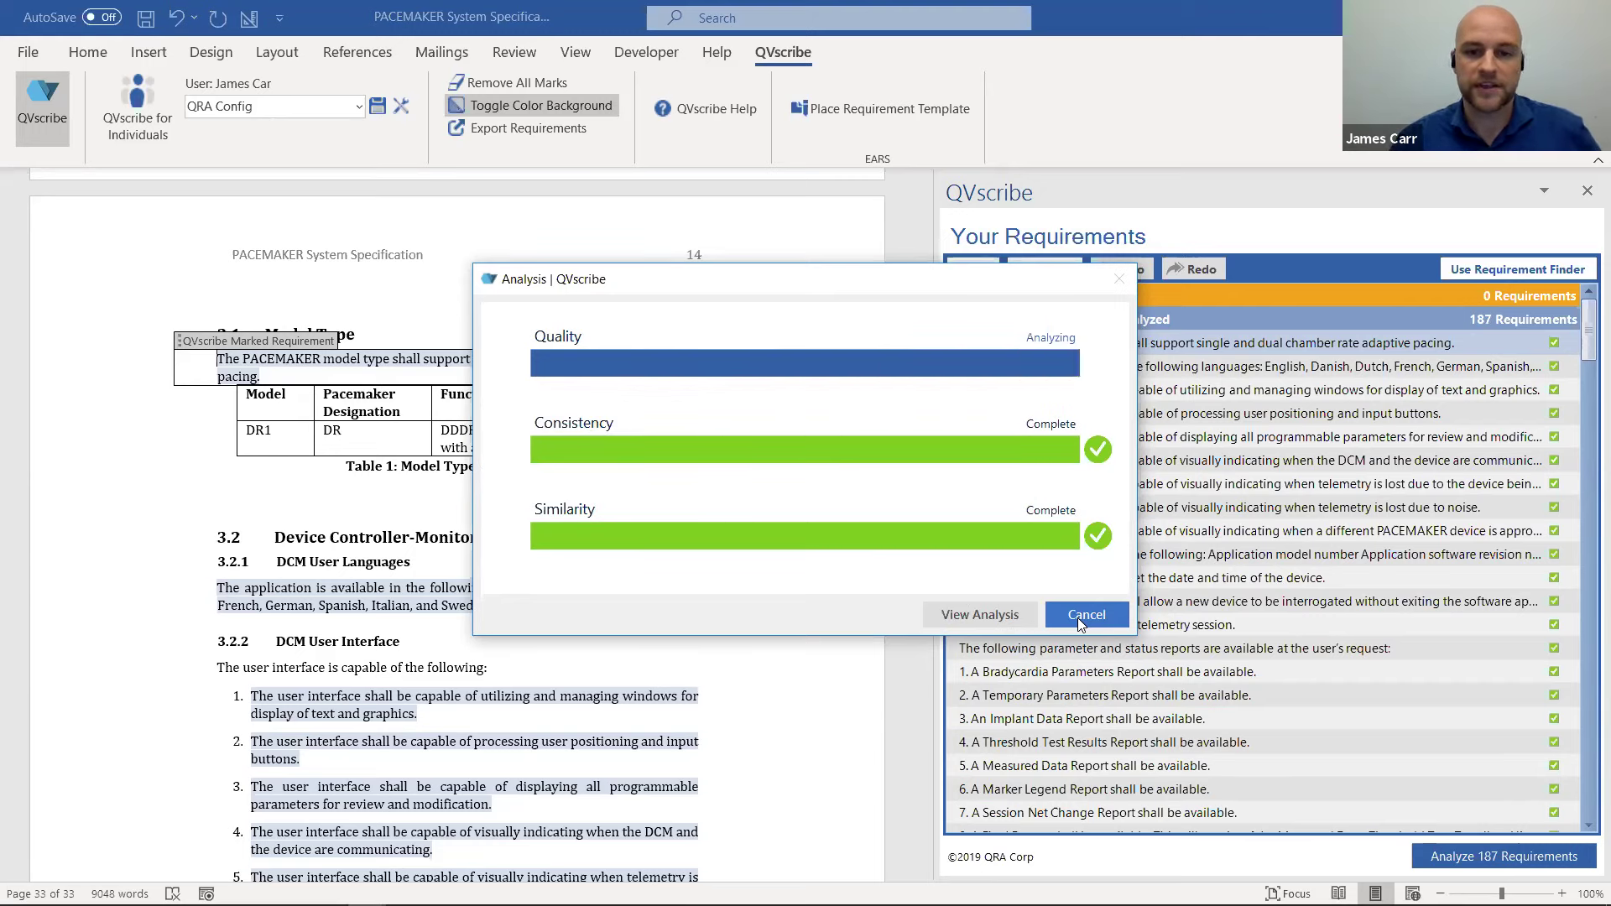
pyautogui.click(983, 621)
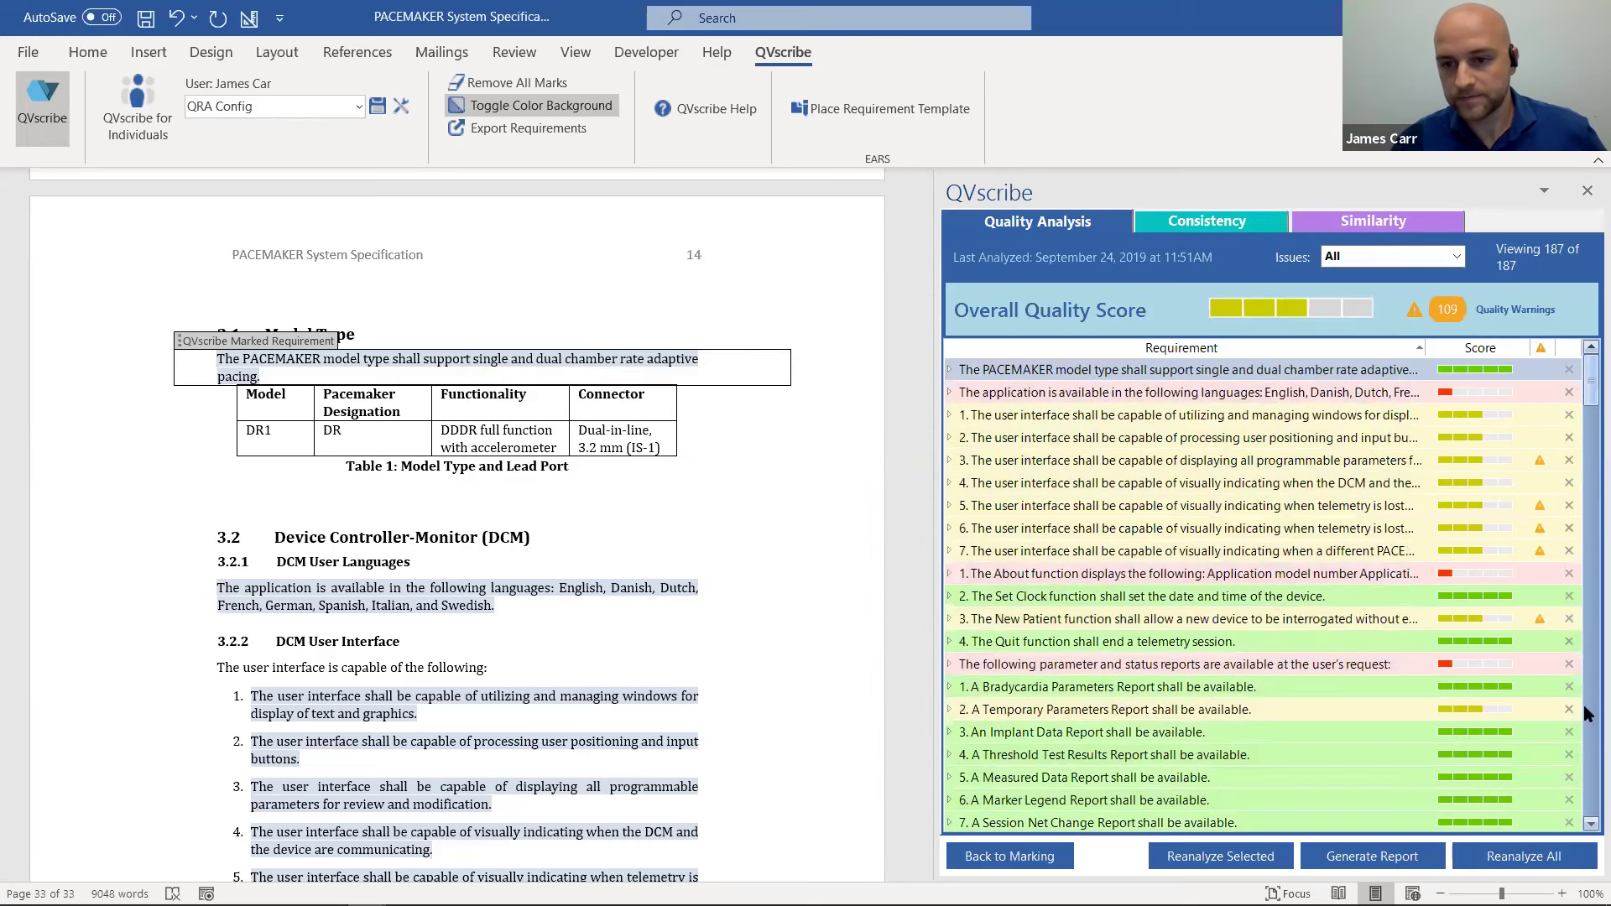
pyautogui.scroll(-20, 1588, 714)
# Step: Expand the garage door requirement to see it recognised as State Driven EARS, scoring fully green
pyautogui.click(1133, 809)
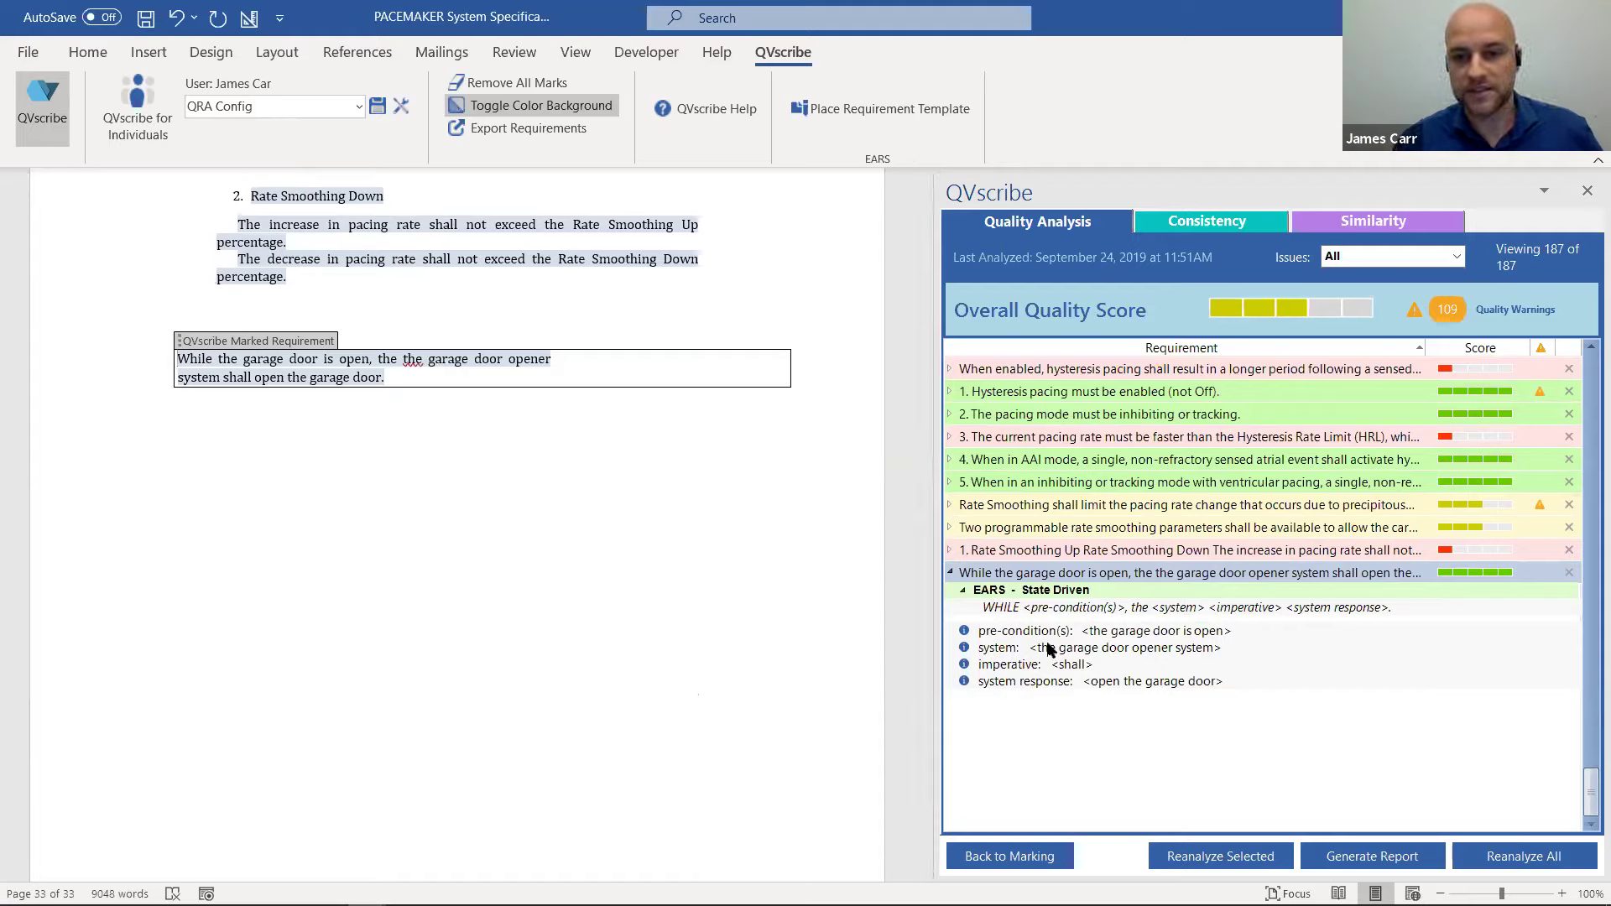
pyautogui.scroll(1, 1049, 650)
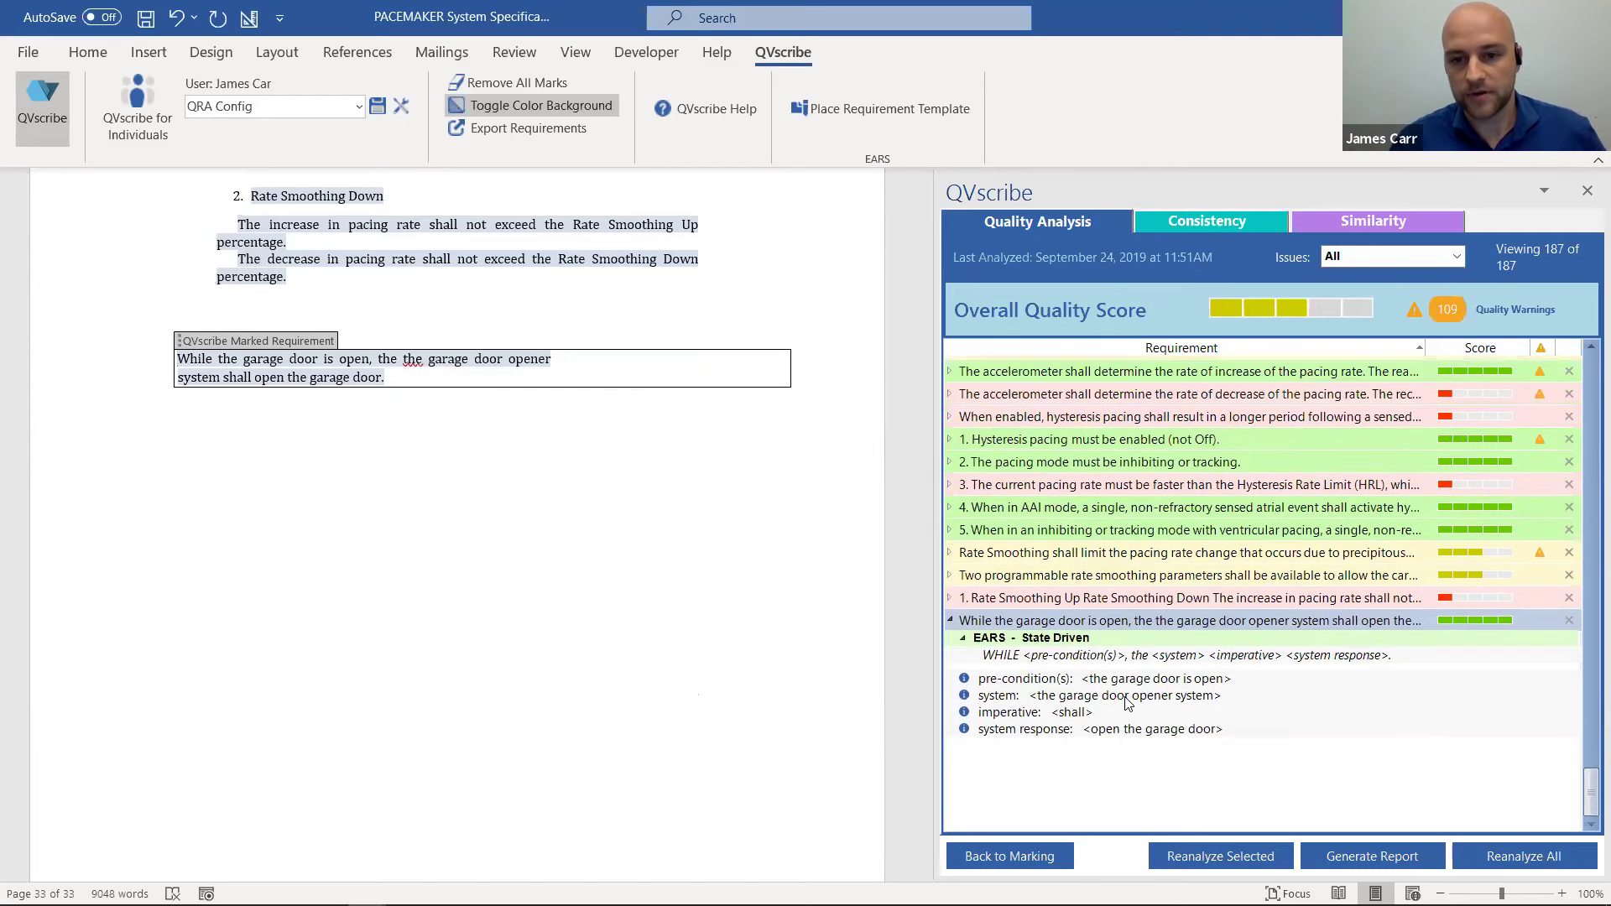
pyautogui.scroll(1, 1127, 703)
pyautogui.scroll(1, 1128, 784)
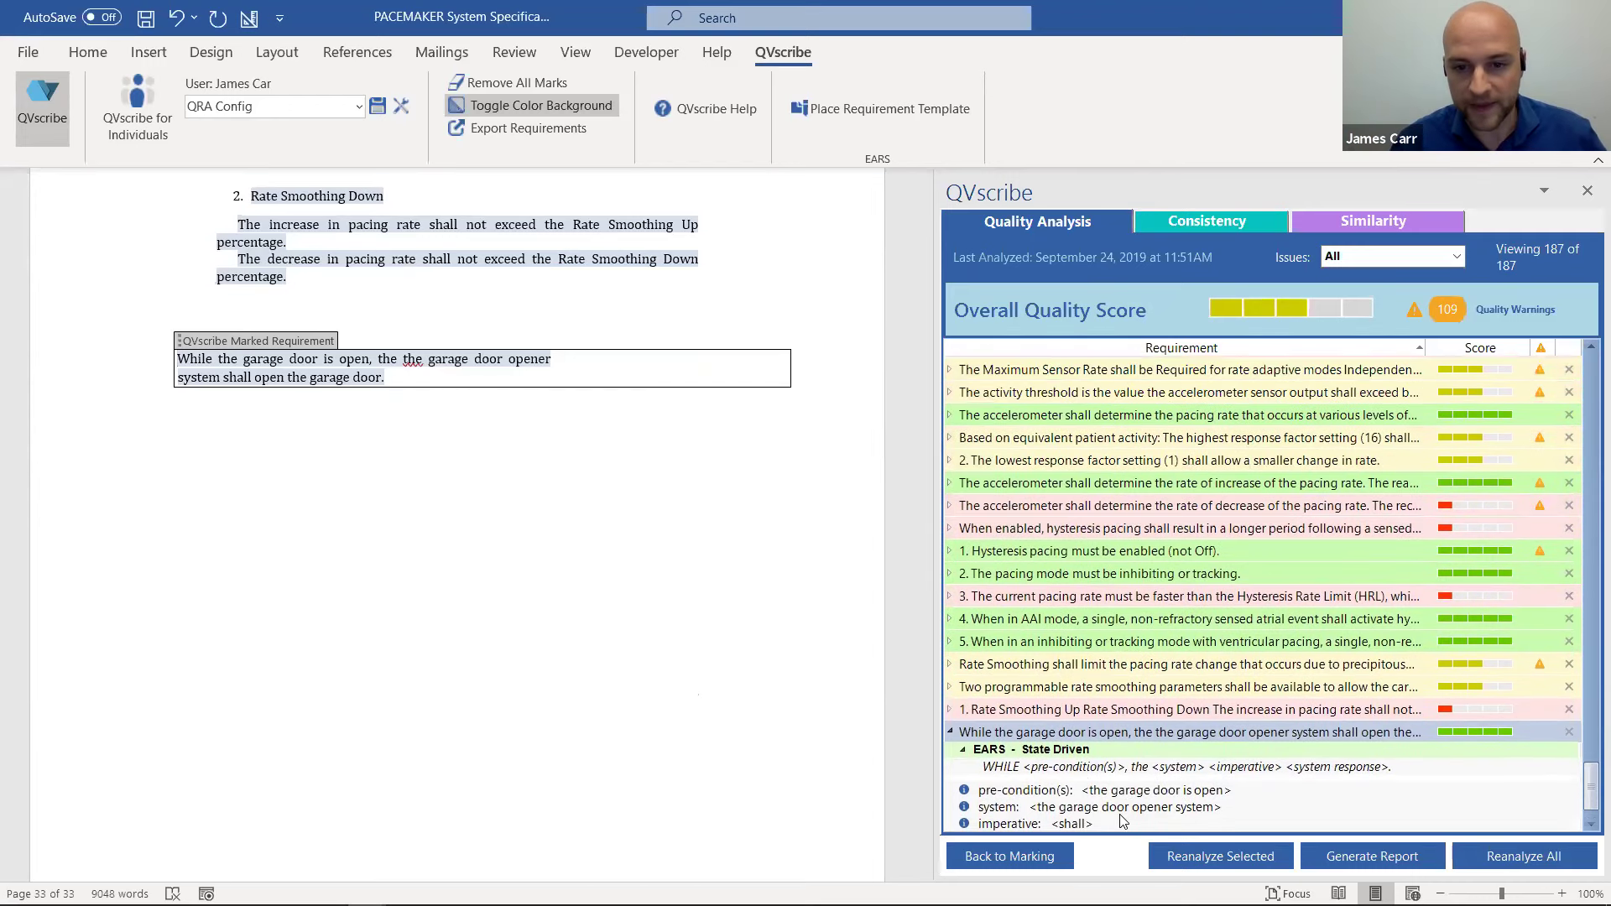
pyautogui.scroll(-1, 1123, 820)
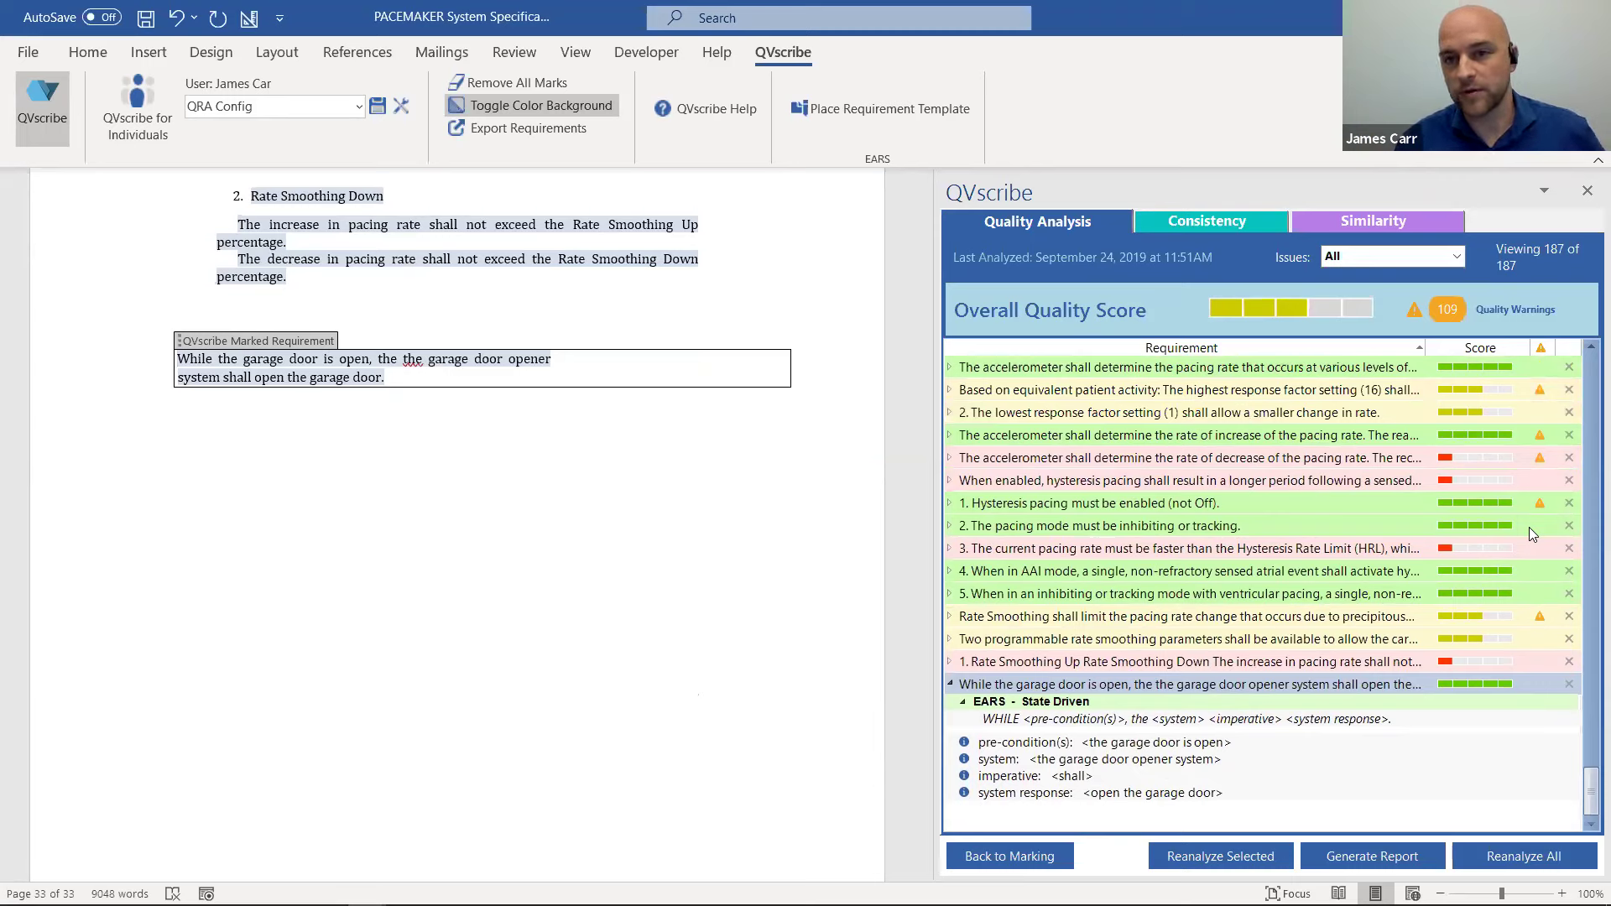
pyautogui.click(1457, 256)
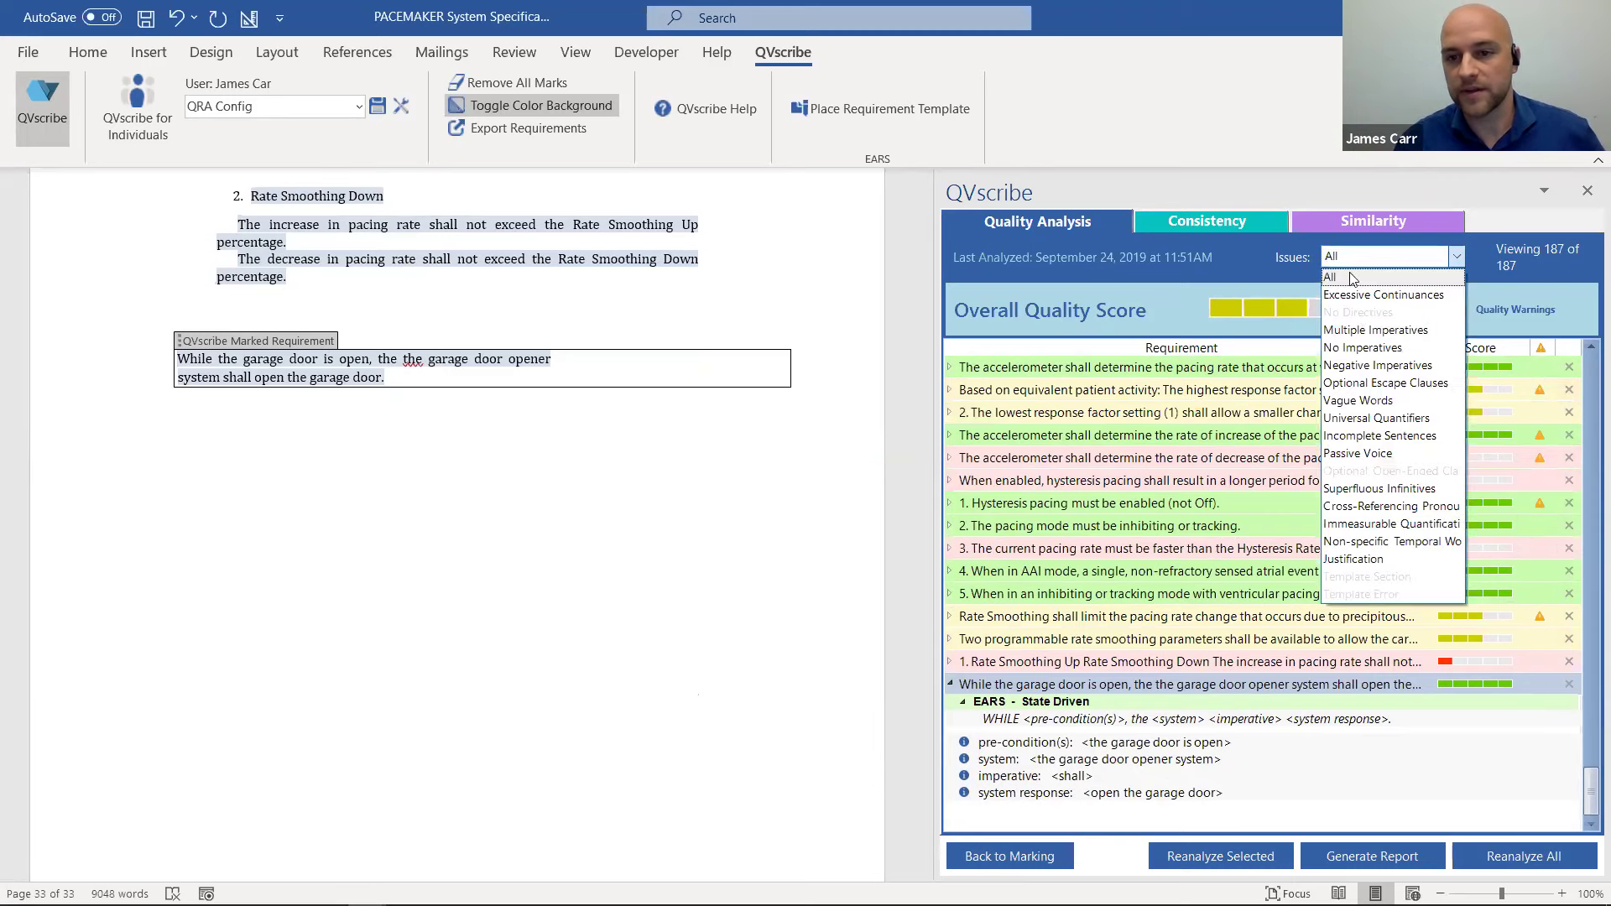
# Step: Filter issues to Multiple Imperatives (23 of 187) and highlight 'shall' and 'will' in the hysteresis pacing requirement
pyautogui.click(1386, 339)
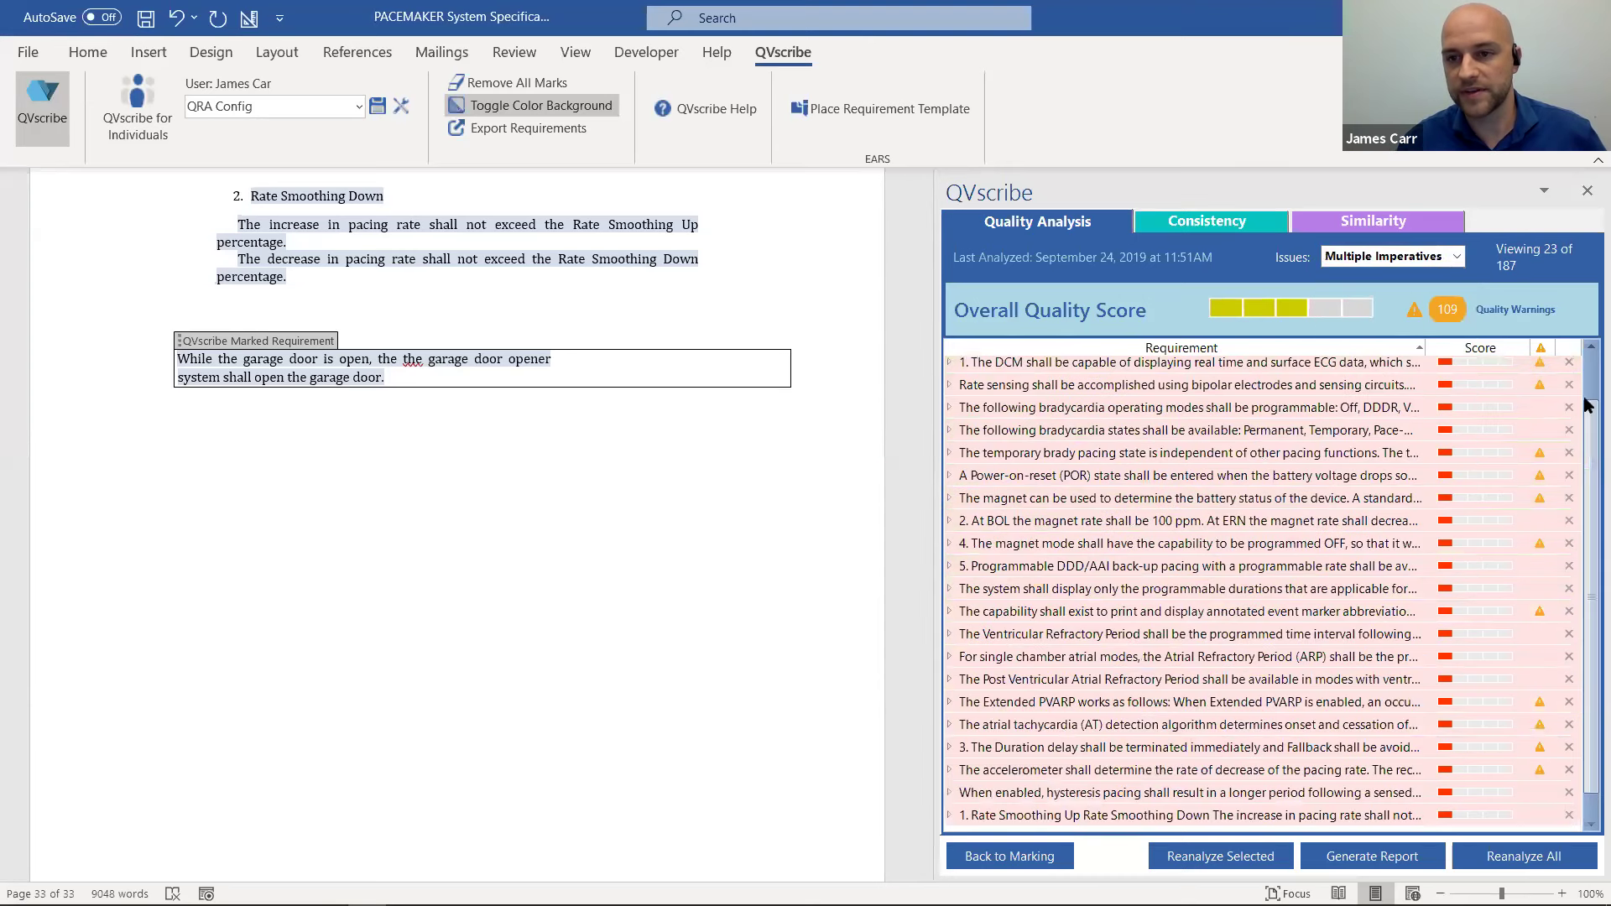
pyautogui.moveTo(1589, 436); pyautogui.dragTo(1587, 520)
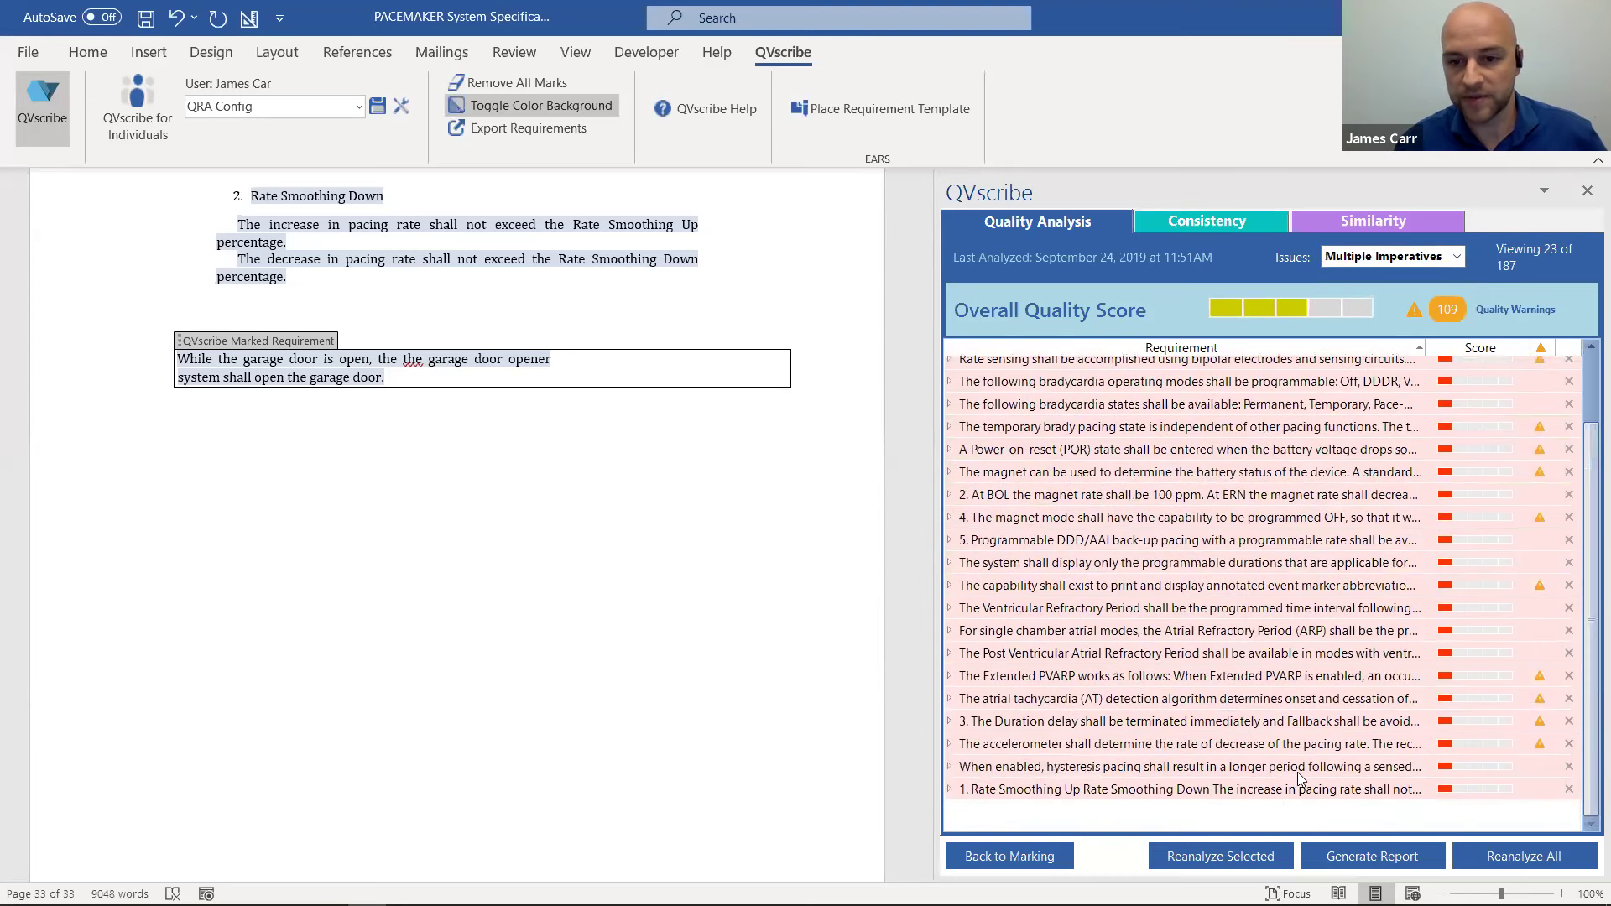
pyautogui.click(1109, 765)
pyautogui.click(1127, 712)
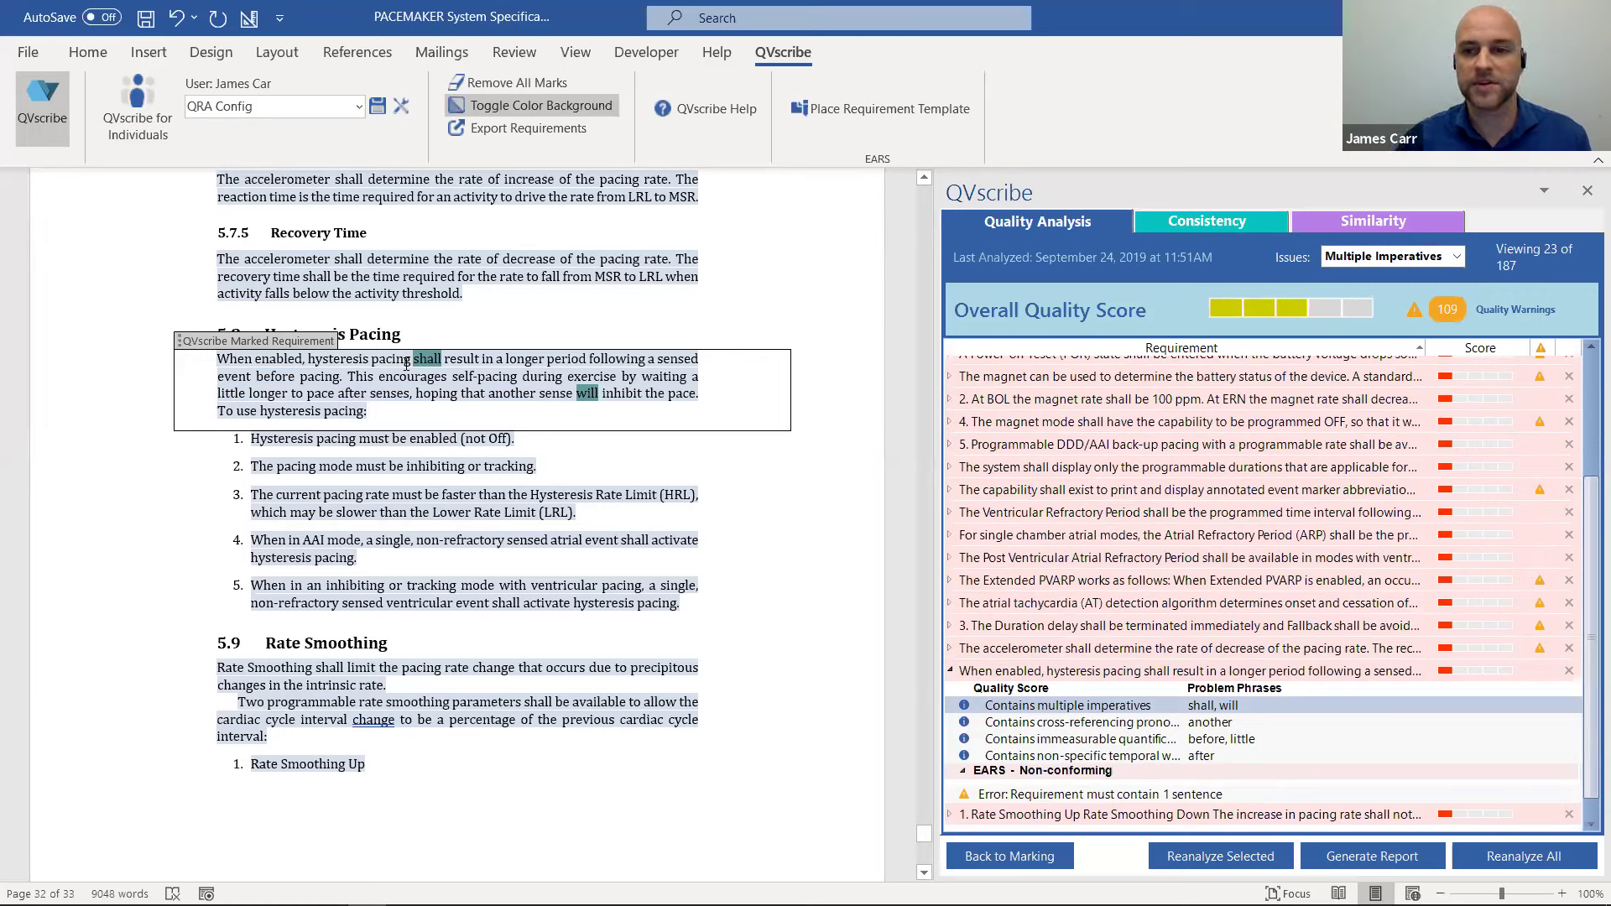
pyautogui.click(1436, 259)
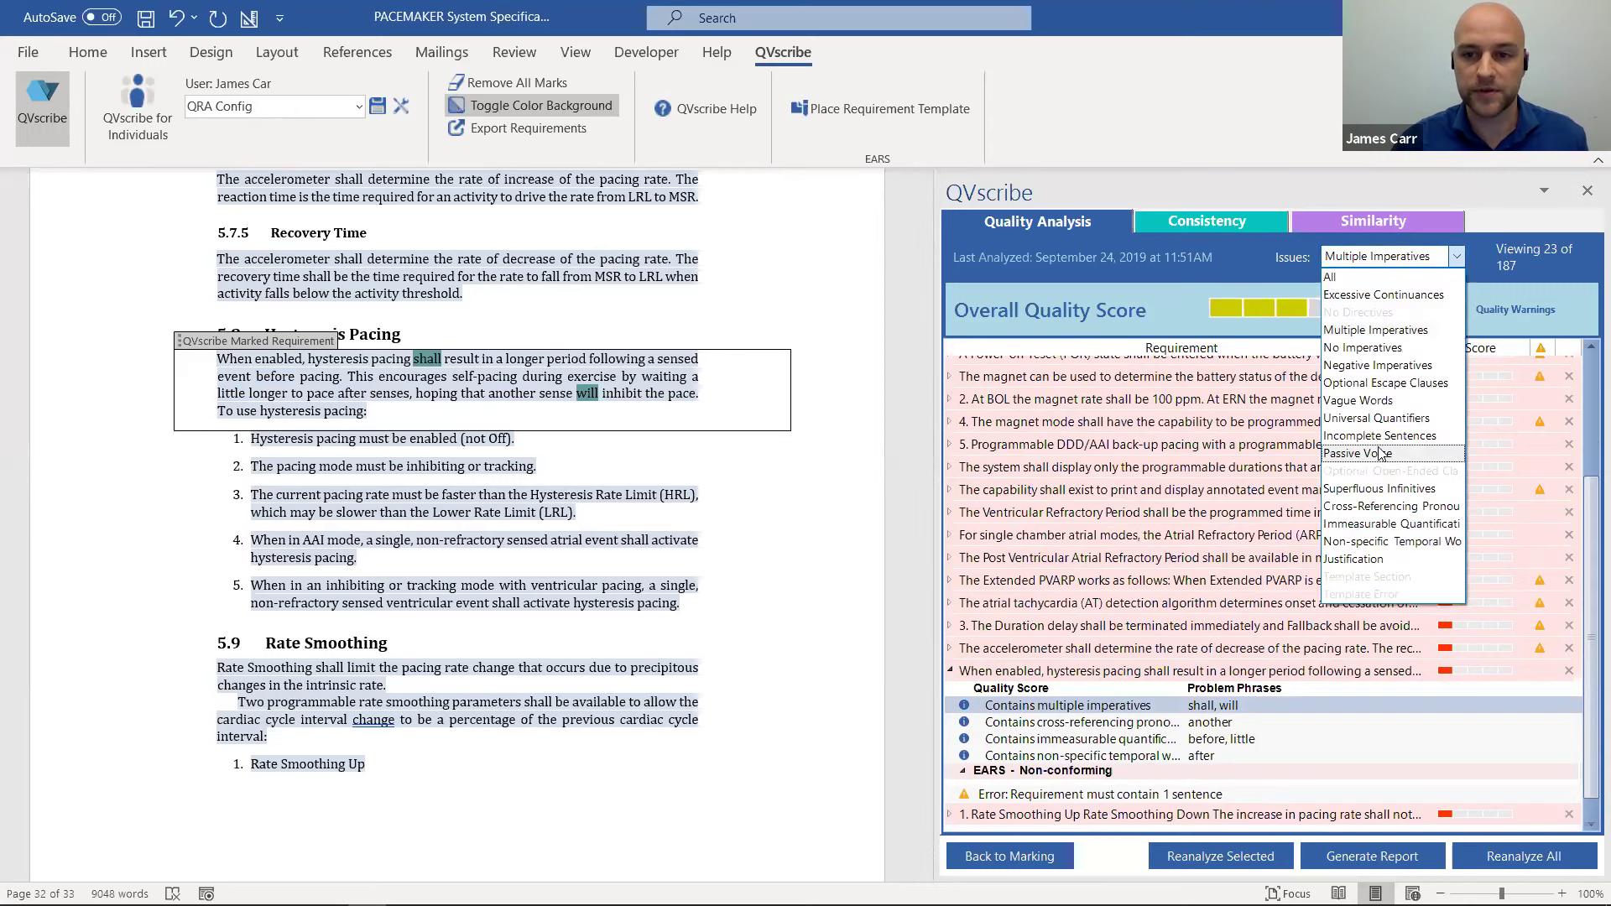
# Step: Filter issues to Vague Words (12 of 187) and review the Fallback requirement's 'normal' and 'immediately'
pyautogui.click(1400, 402)
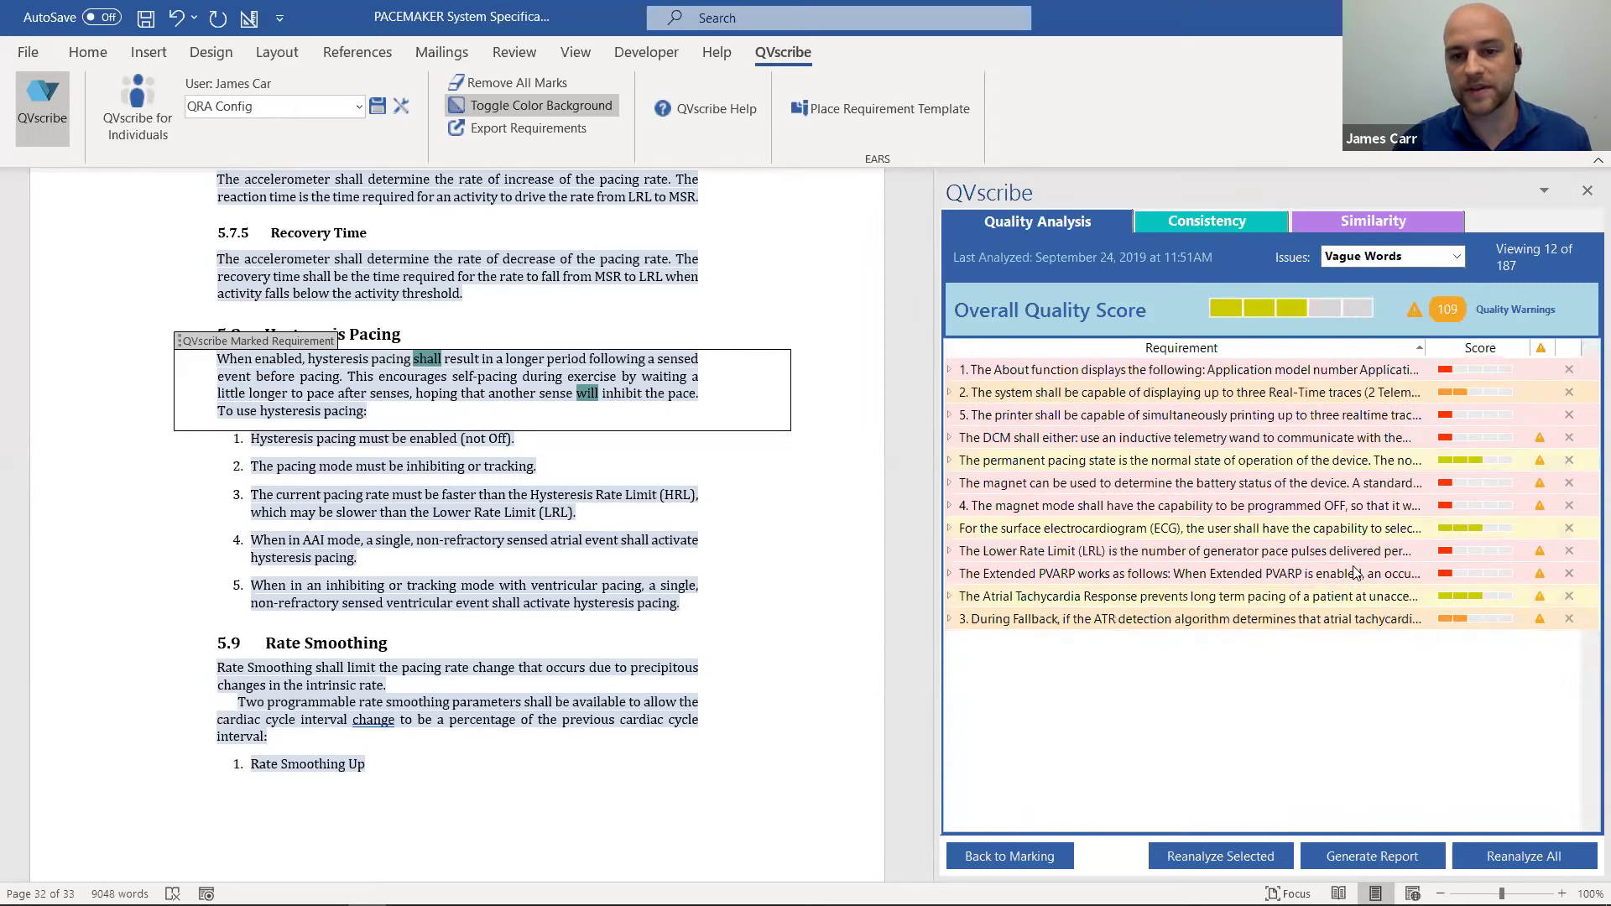
pyautogui.click(1309, 620)
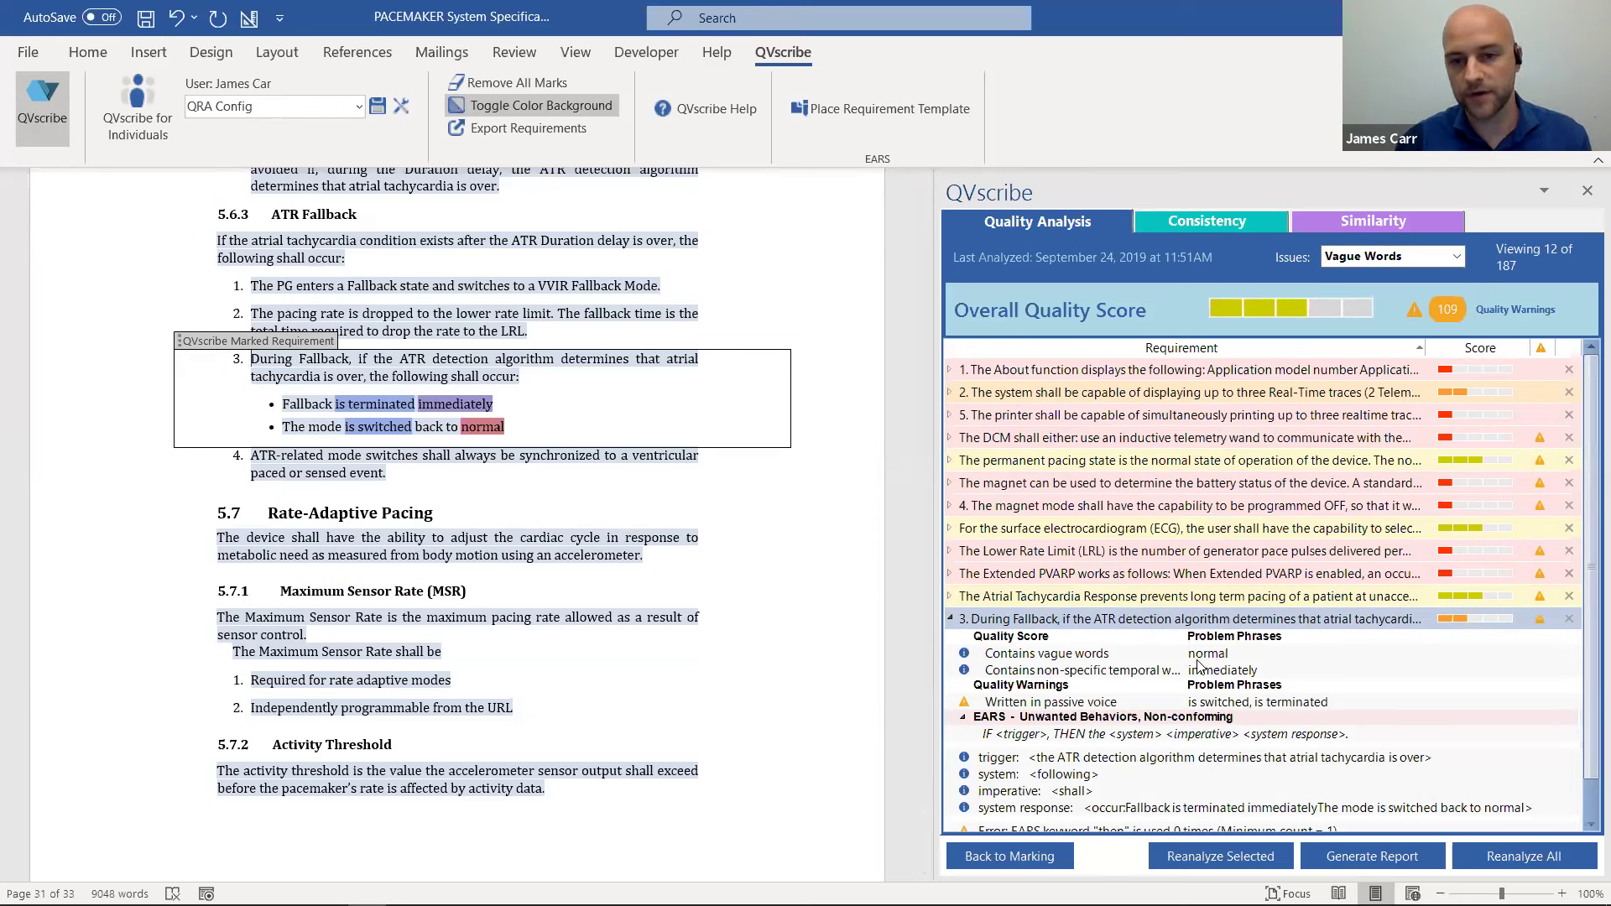
pyautogui.moveTo(1204, 677)
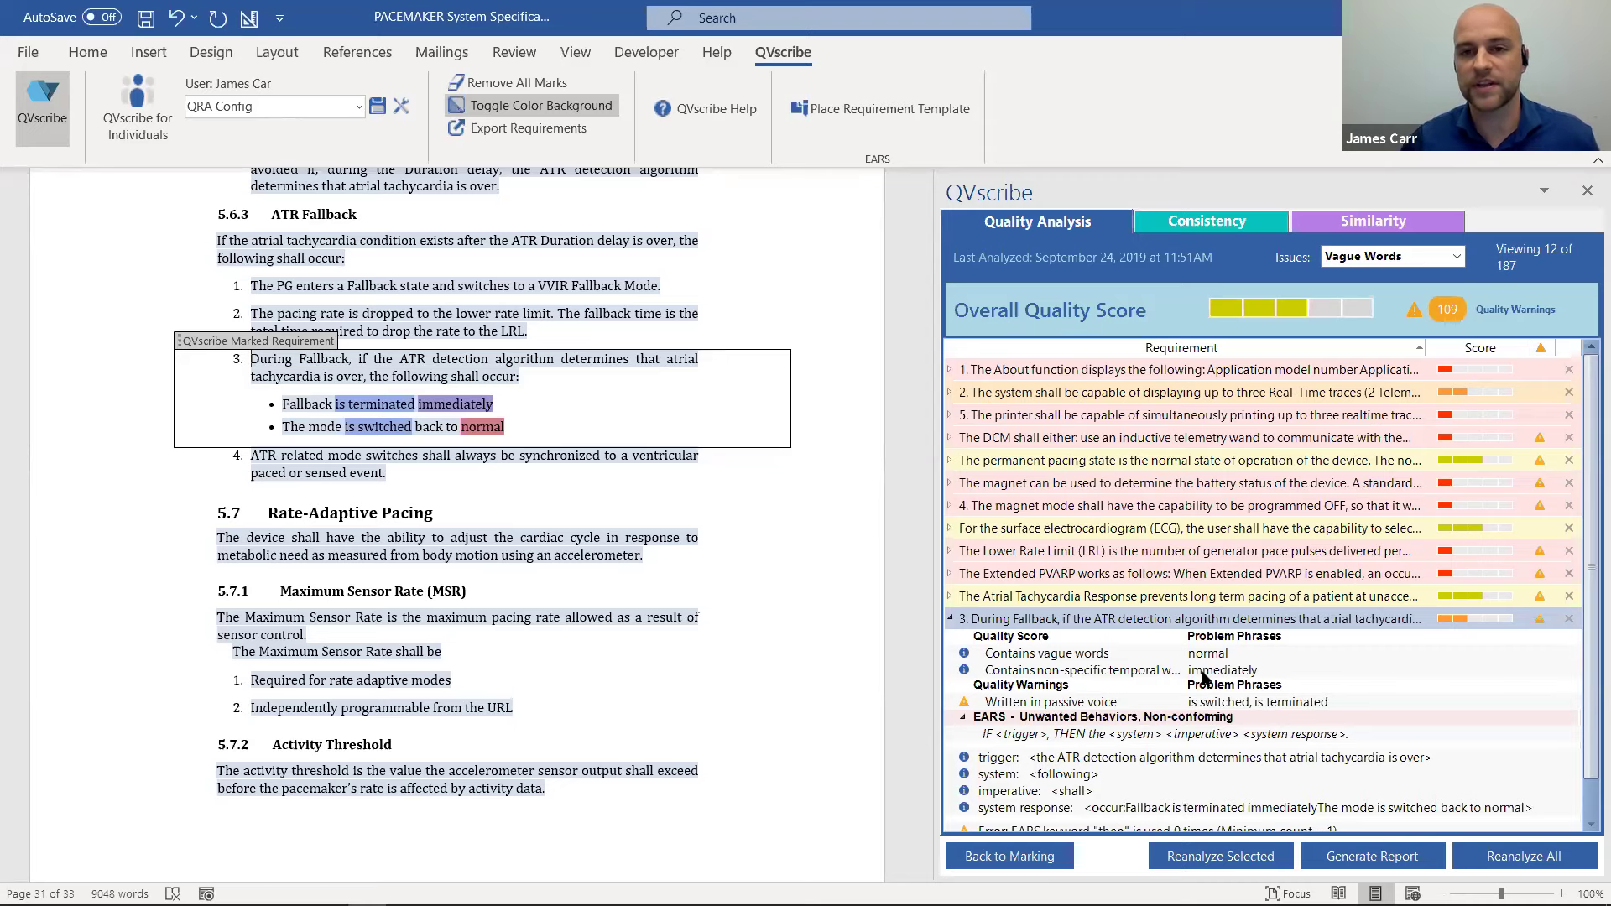
pyautogui.click(1215, 222)
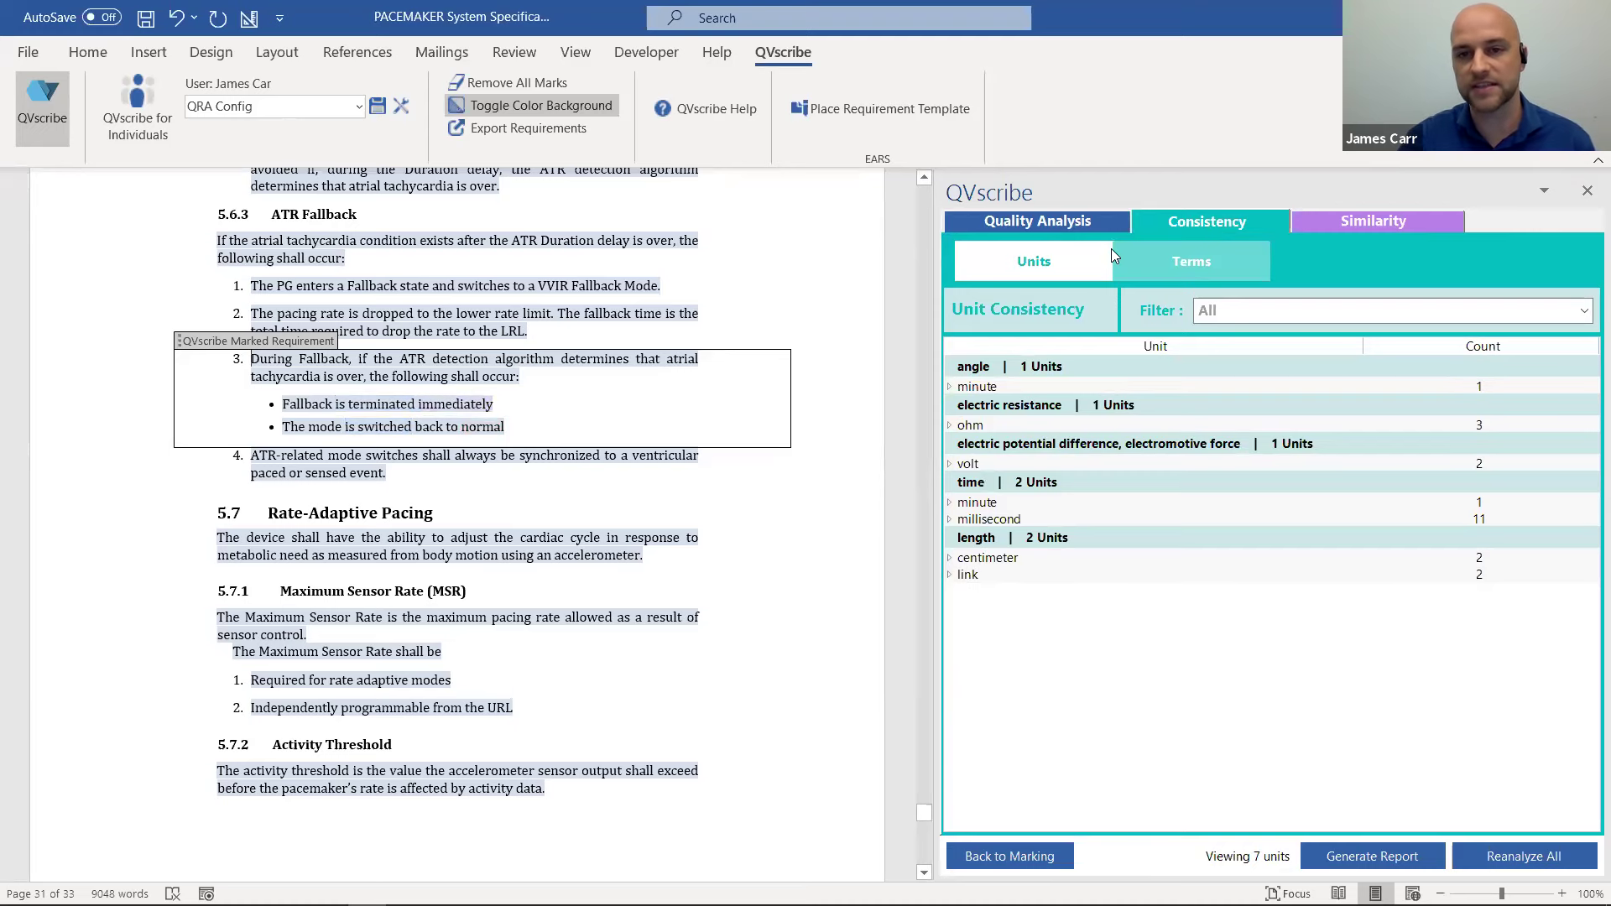
# Step: Switch from Unit Consistency to the Similarity view listing 42 similar requirements at 75% threshold
pyautogui.click(1365, 221)
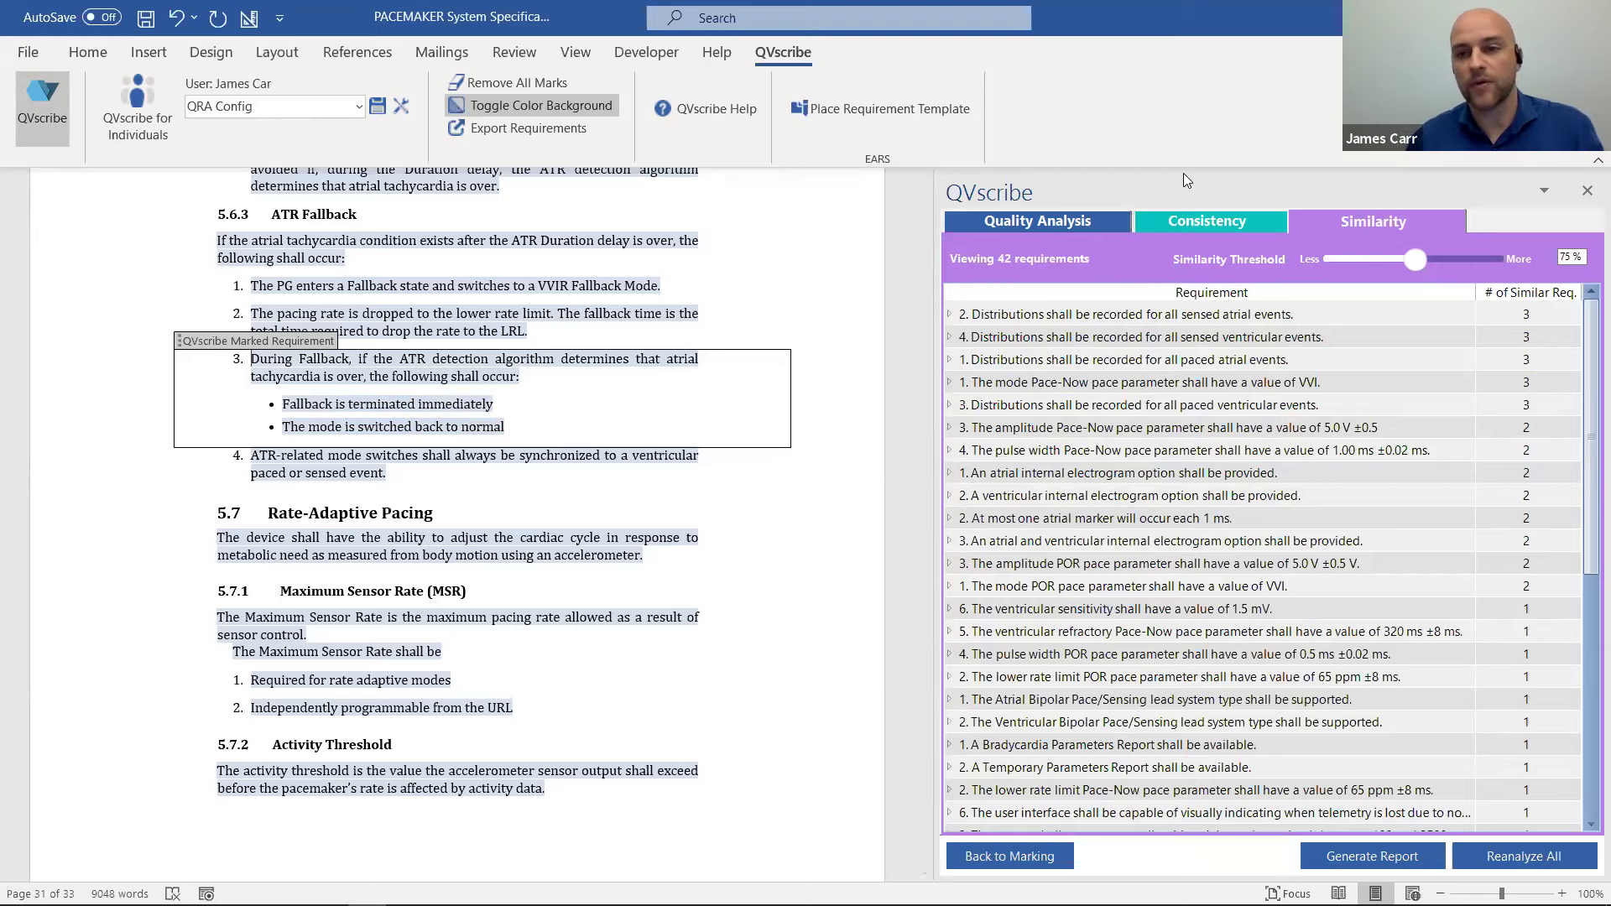
# Step: Raise the similarity threshold to 100% and expand both 'ventricular sensitivity shall have a value of 1.5 mV' duplicates
pyautogui.moveTo(1413, 261); pyautogui.dragTo(1554, 274)
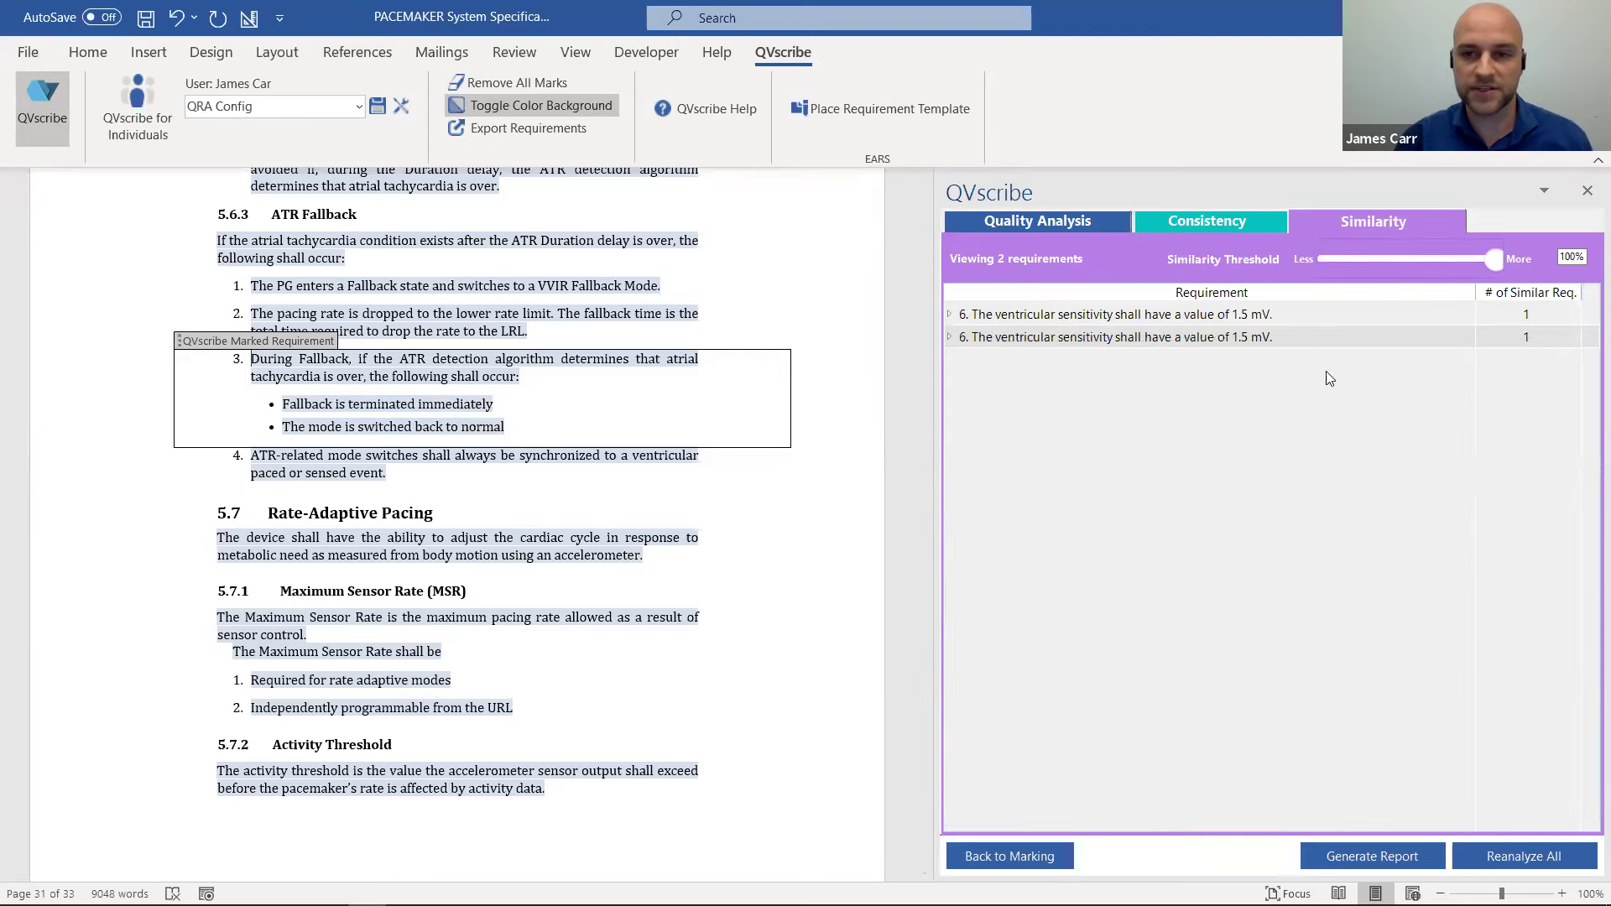
pyautogui.click(1135, 316)
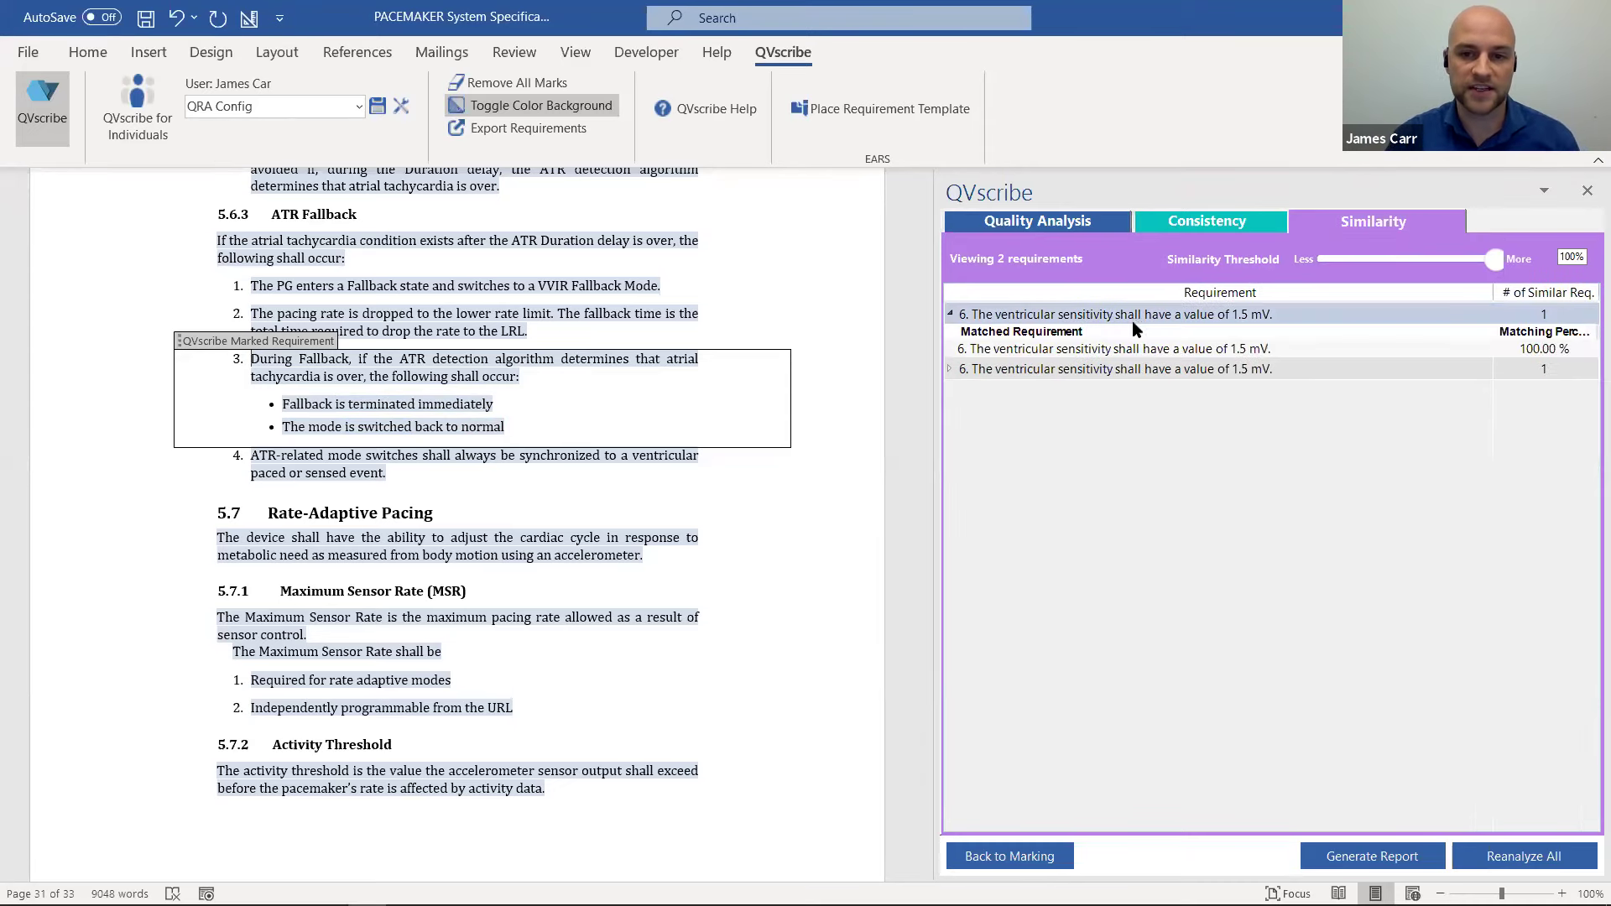
pyautogui.click(1074, 351)
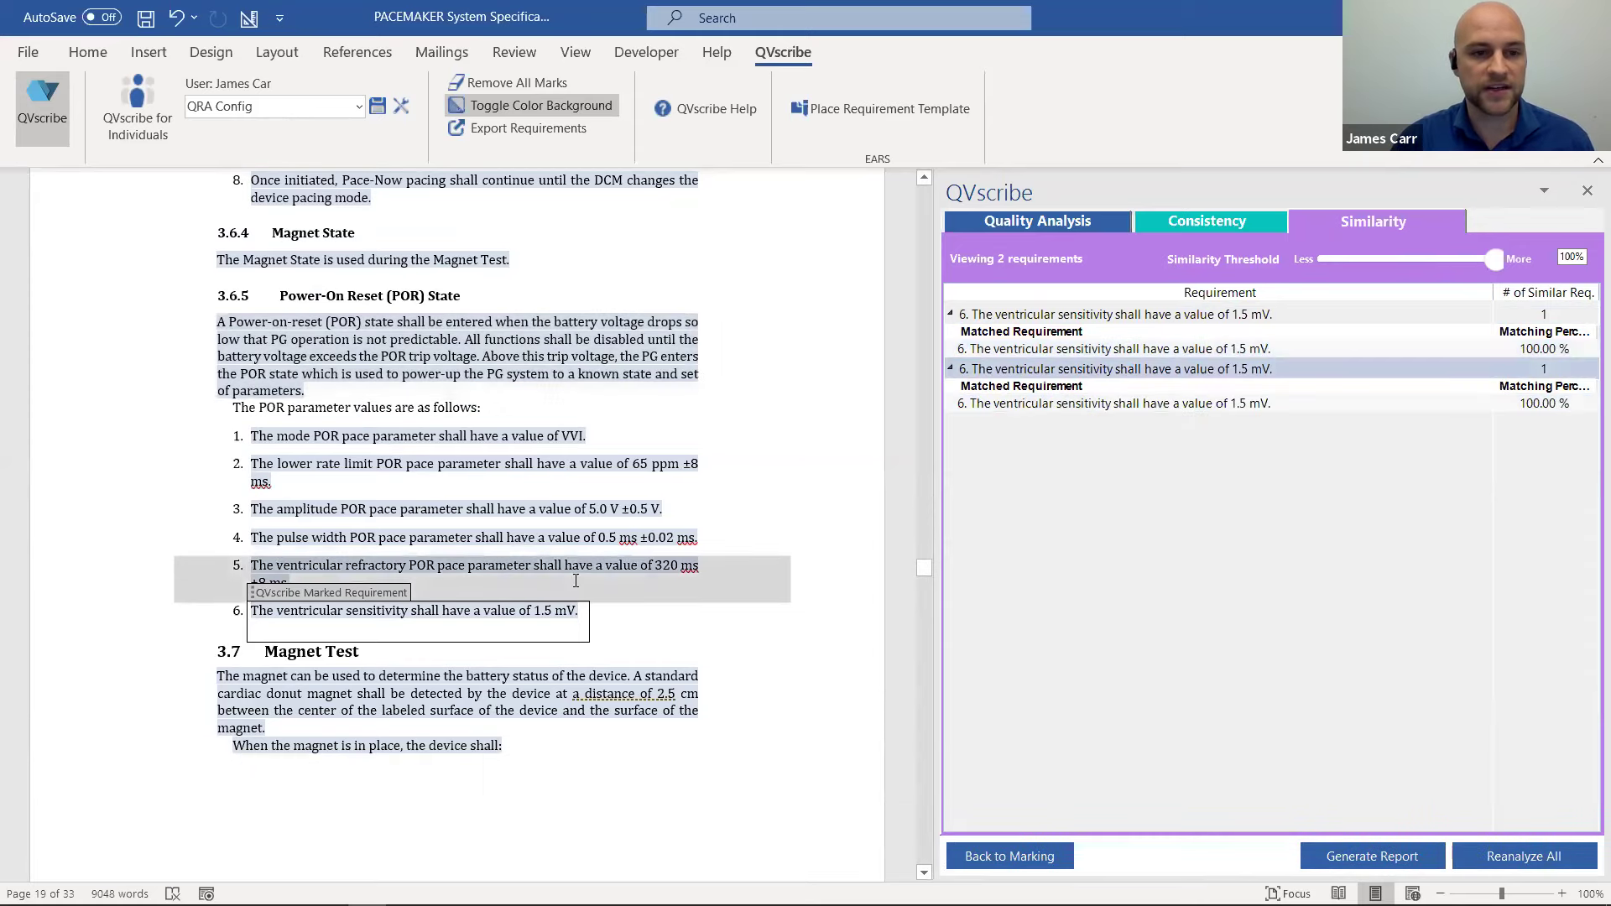
pyautogui.scroll(7, 576, 581)
pyautogui.scroll(3, 506, 525)
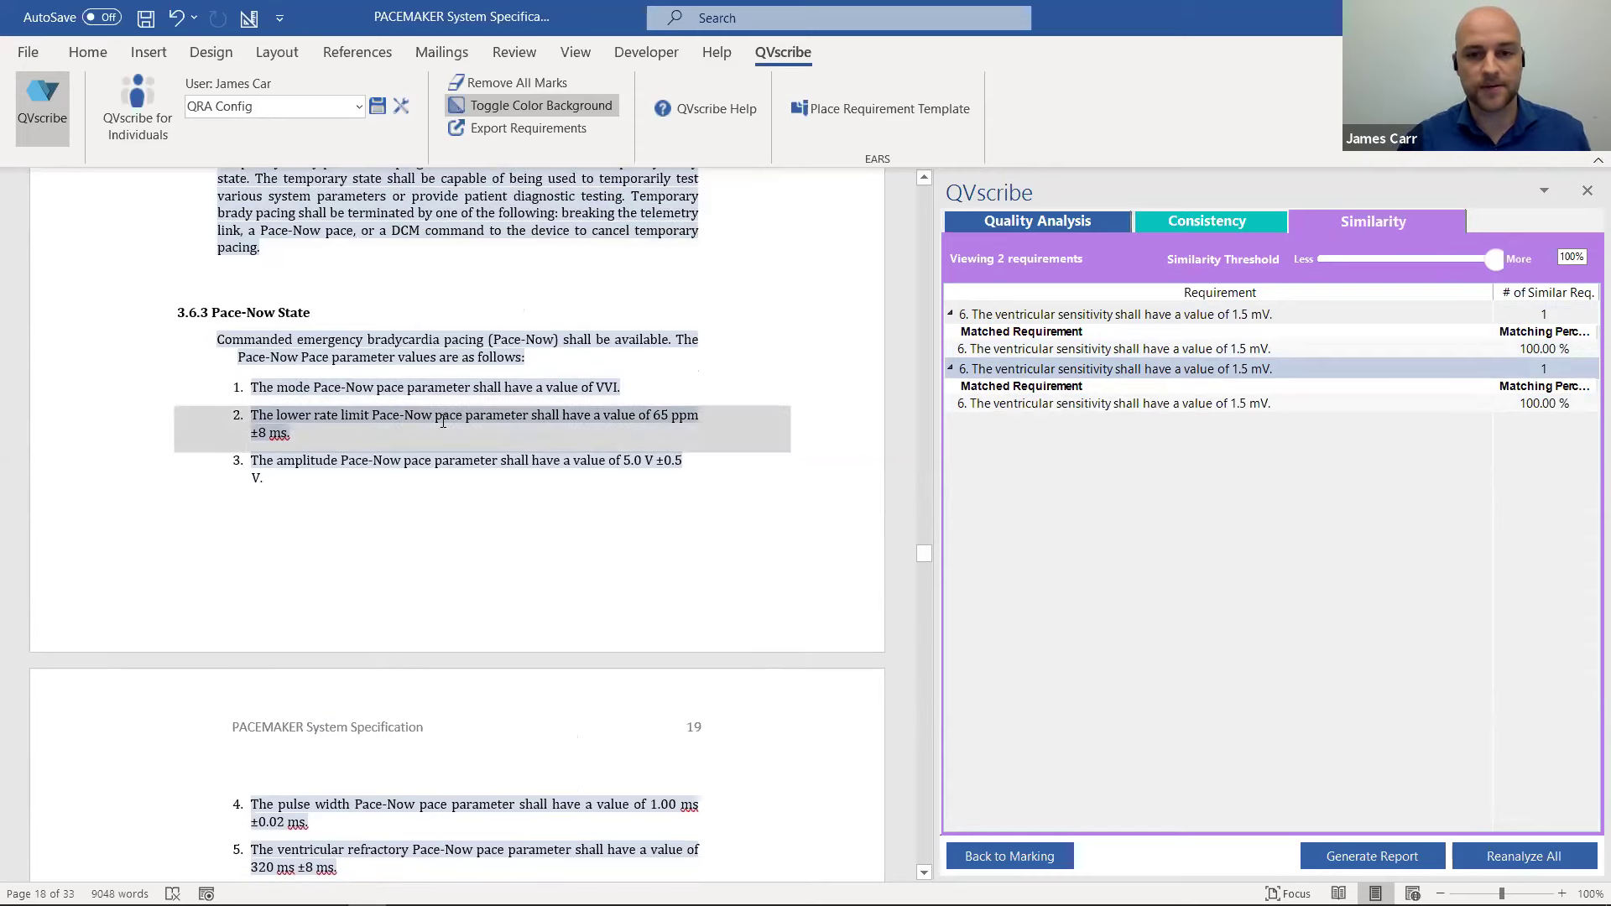
pyautogui.scroll(-3, 619, 532)
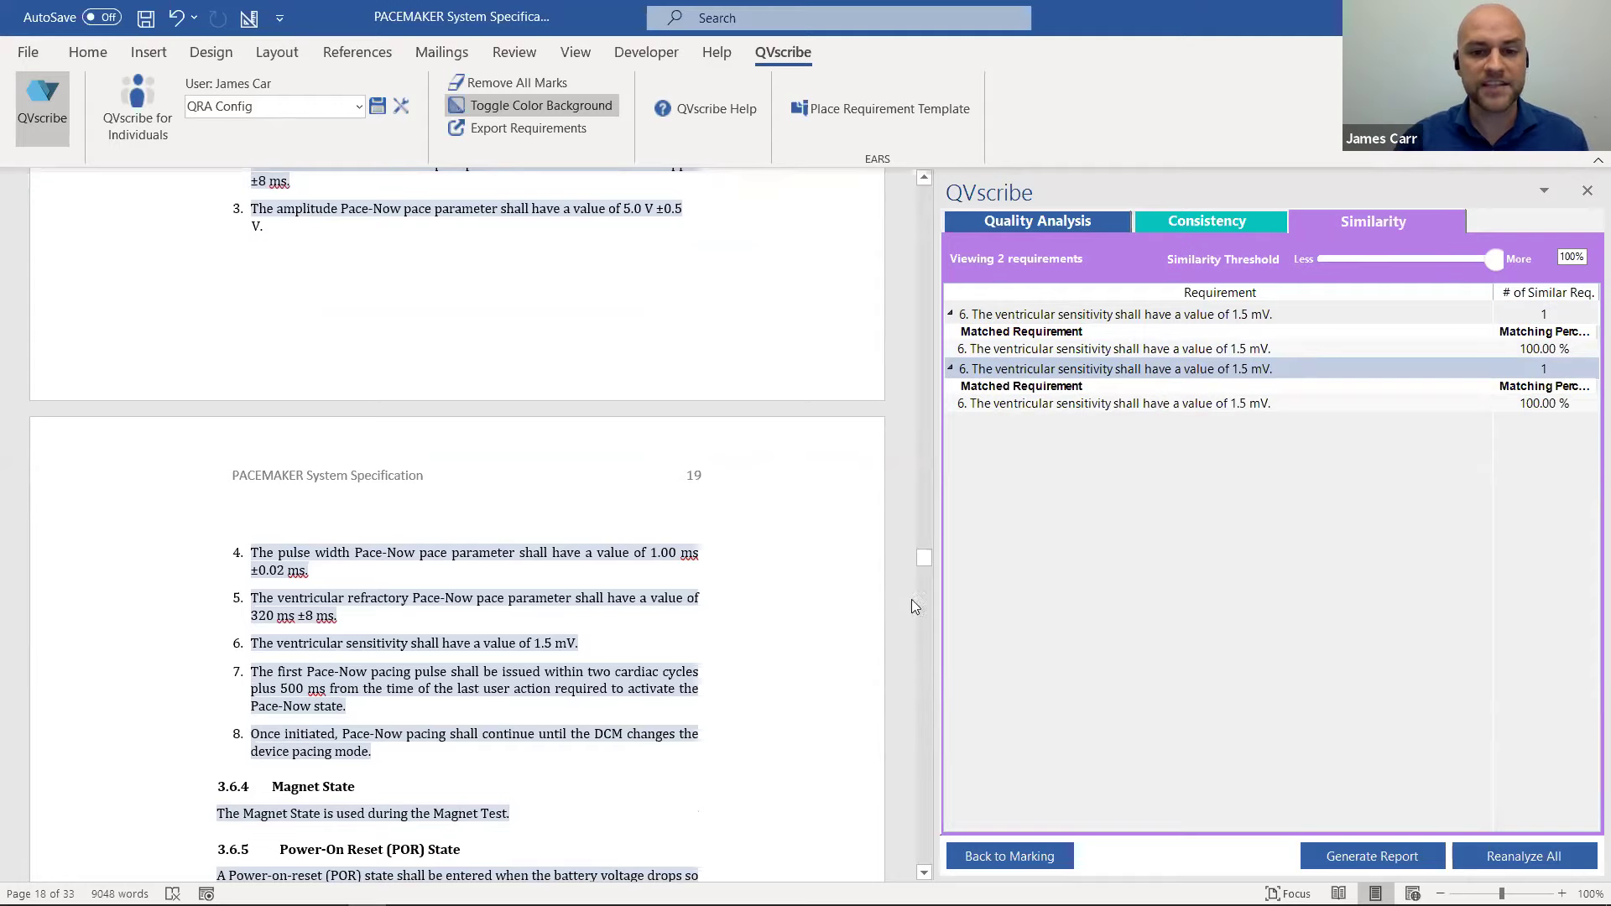
# Step: Scroll the document down to section 5.4.4 Extended PVARP on page 30
pyautogui.moveTo(924, 567); pyautogui.dragTo(931, 792)
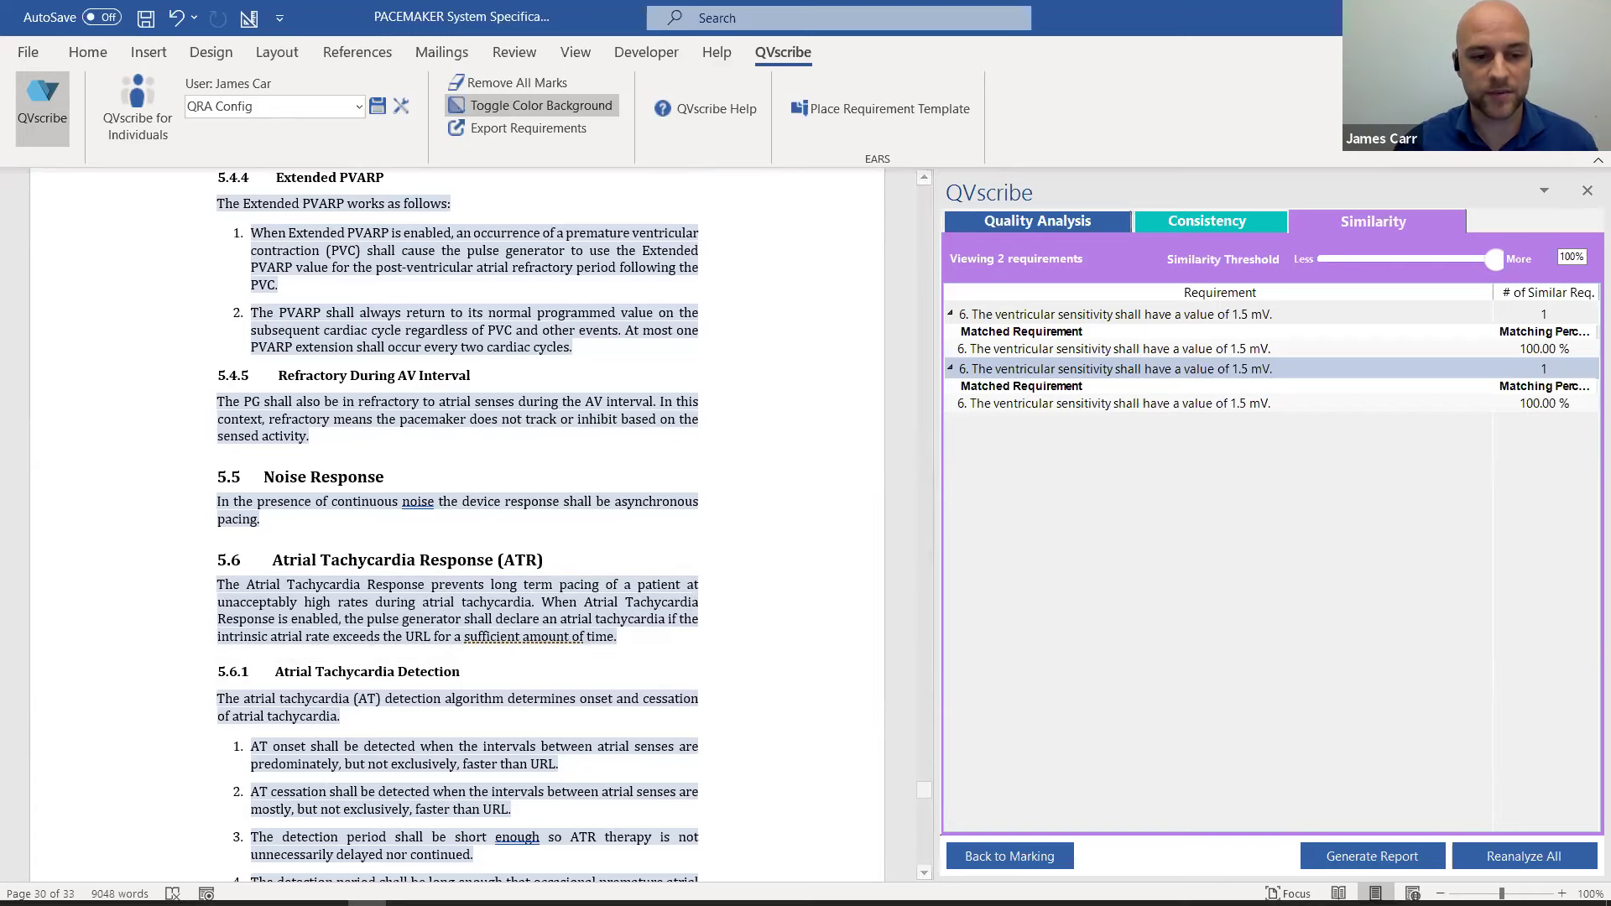
pyautogui.moveTo(333, 900)
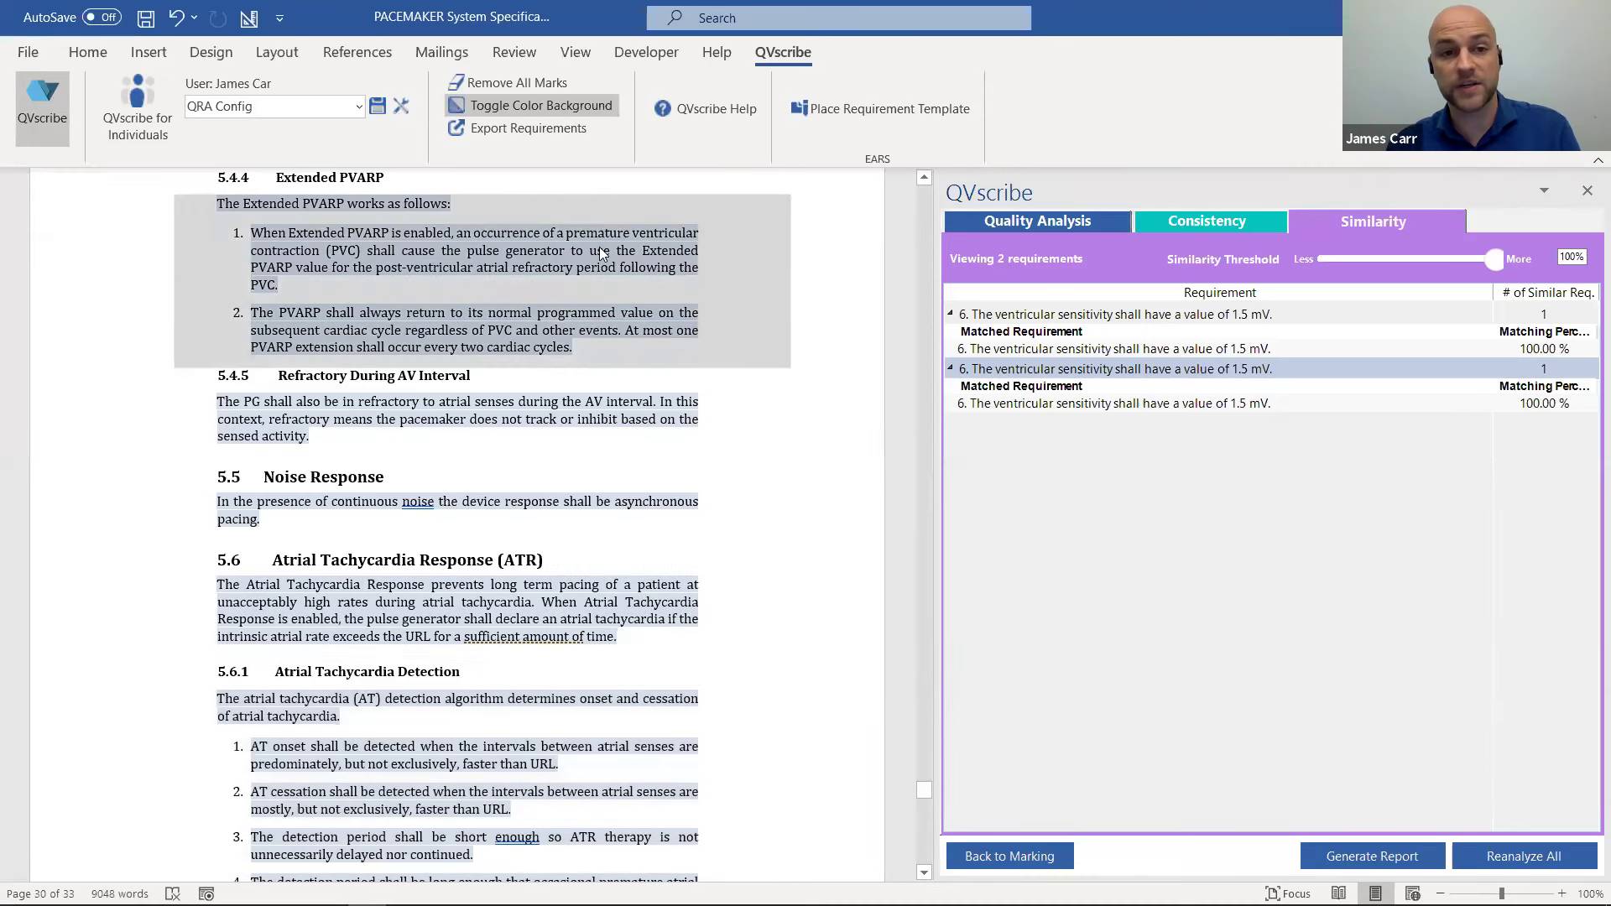
pyautogui.click(513, 129)
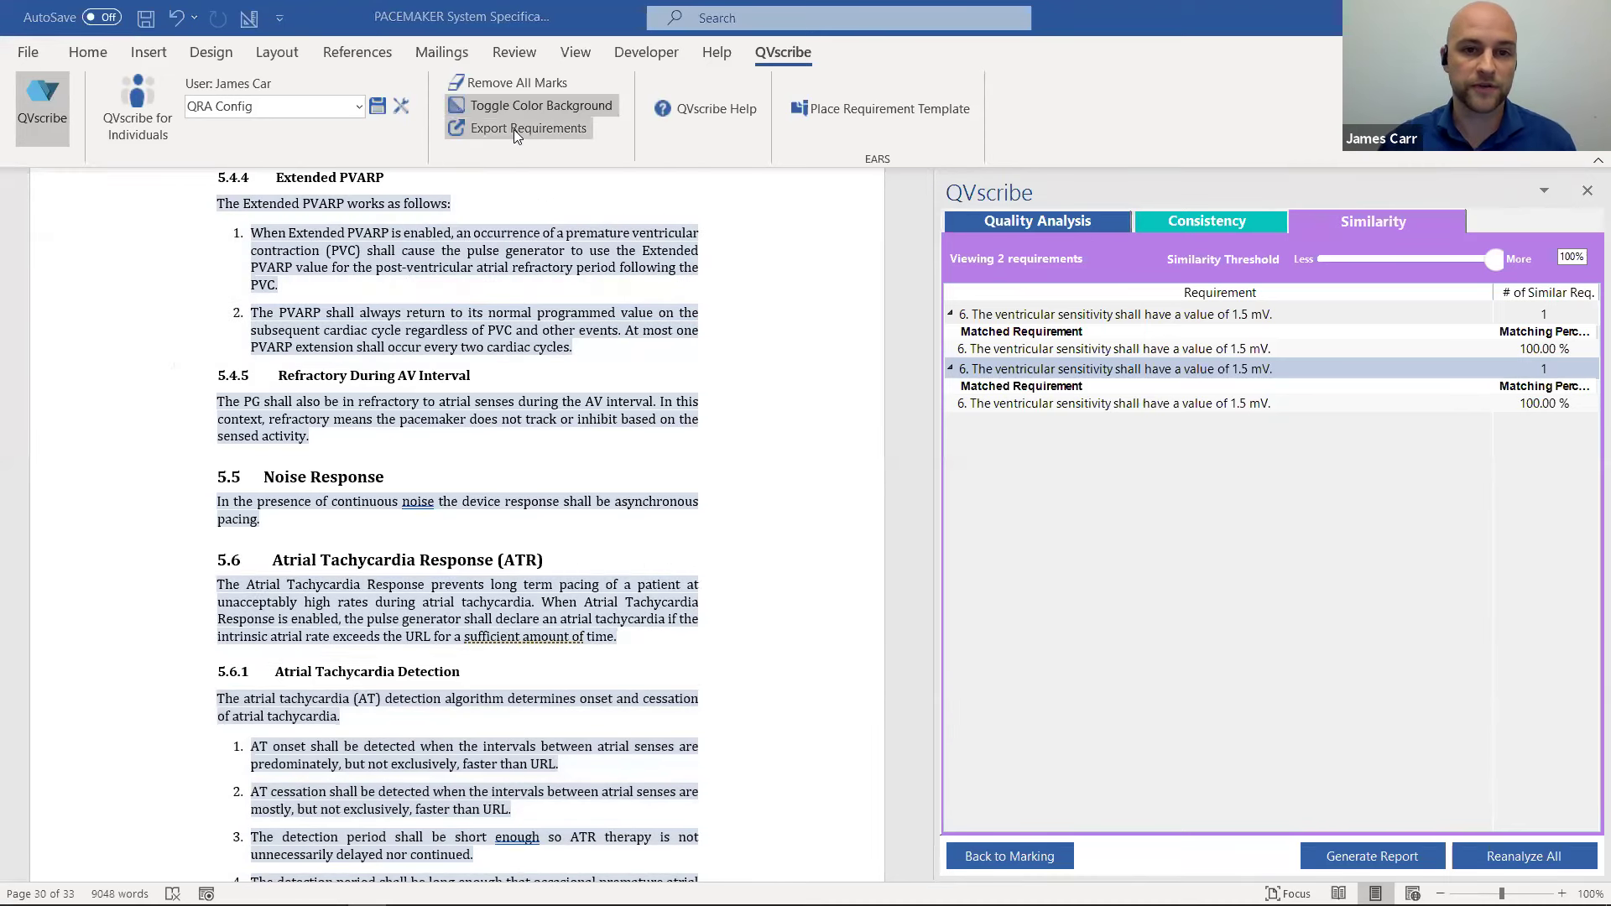
pyautogui.moveTo(709, 382); pyautogui.dragTo(469, 329)
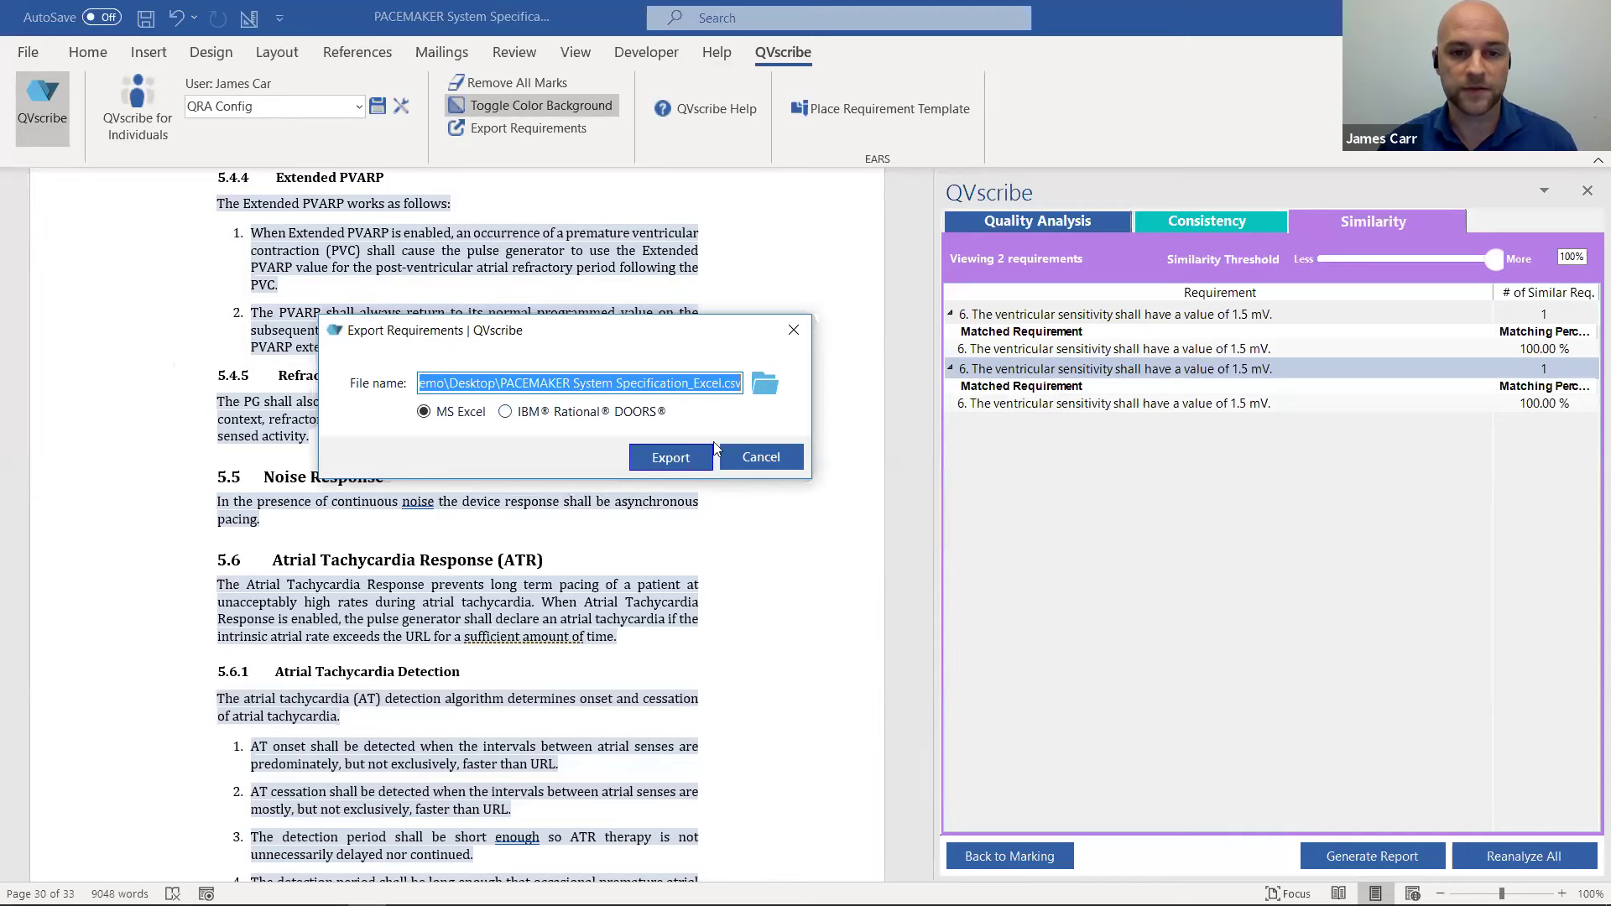
pyautogui.click(755, 454)
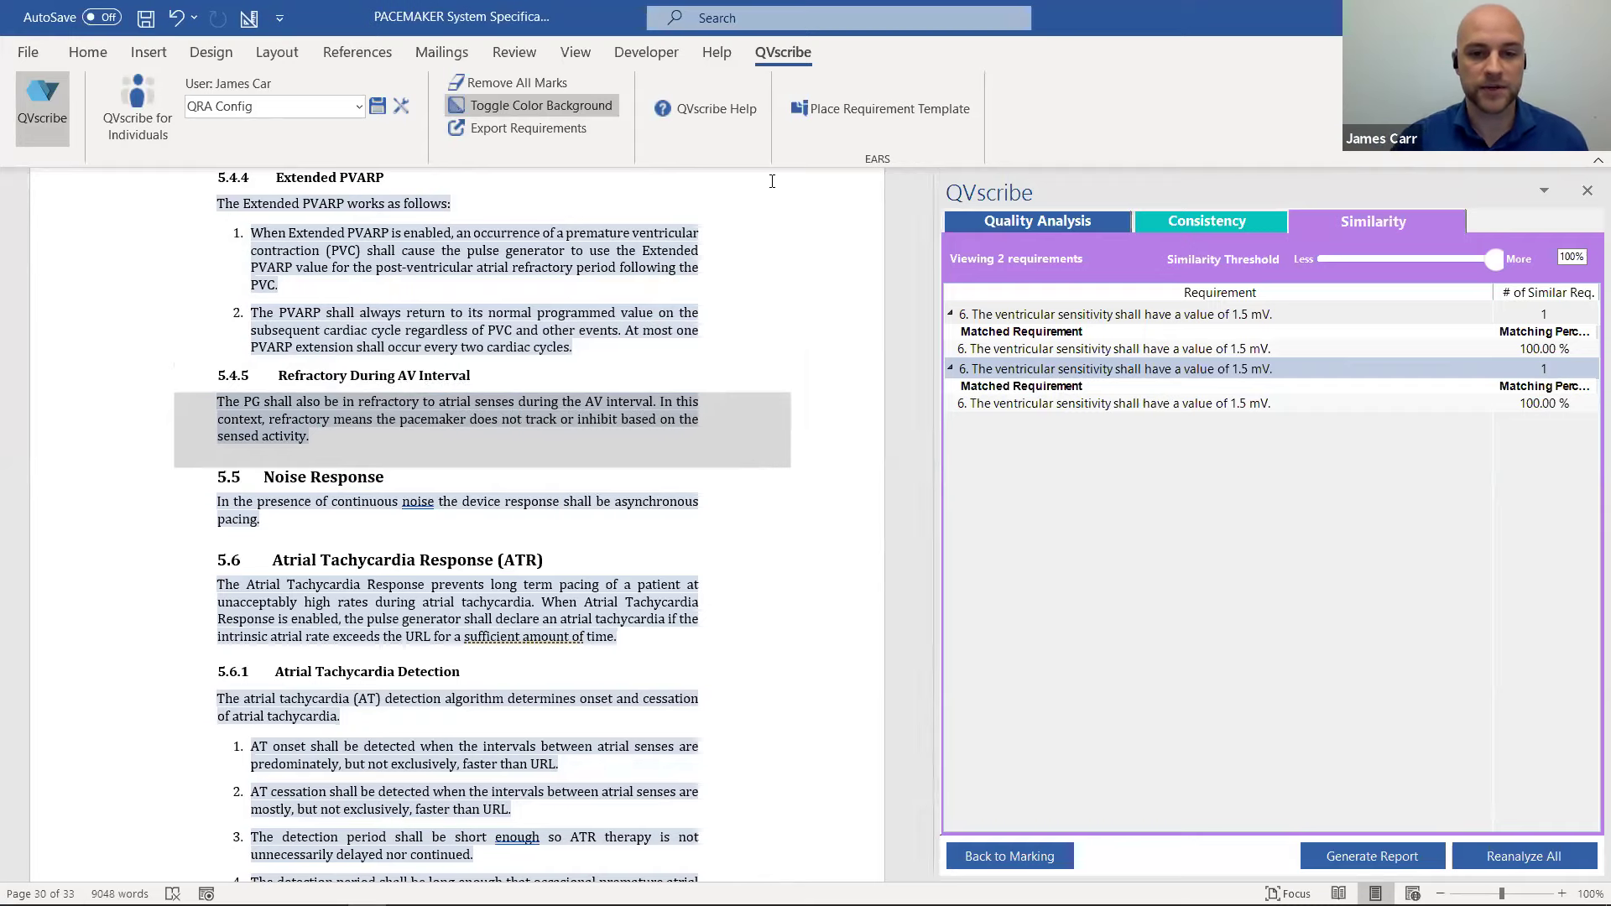
pyautogui.scroll(-1, 772, 183)
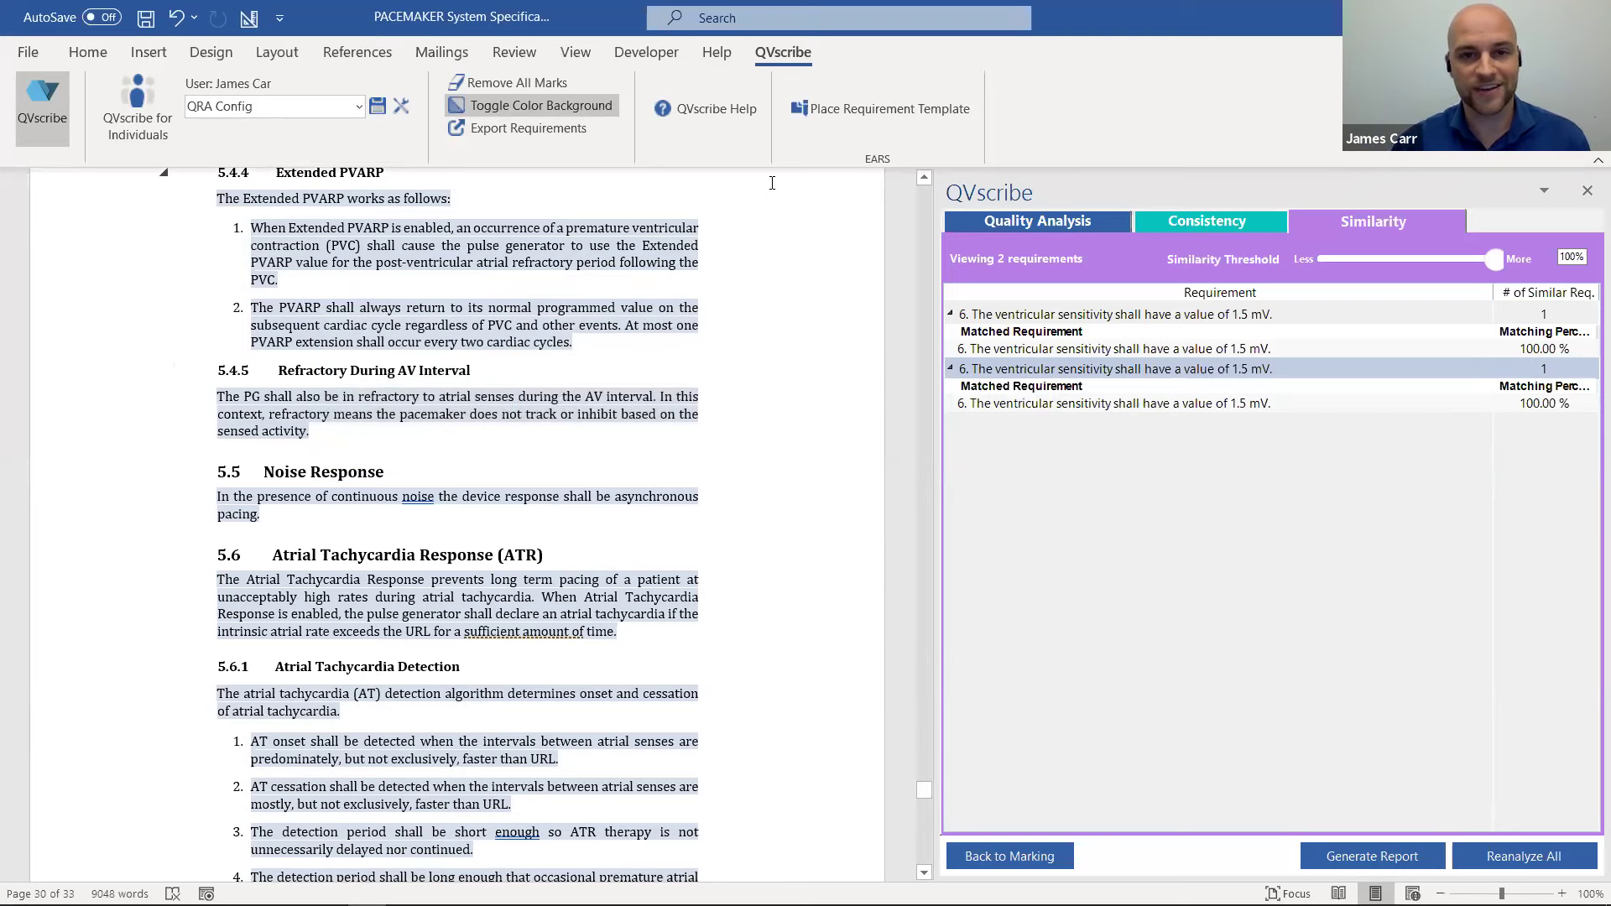
pyautogui.scroll(-1, 772, 183)
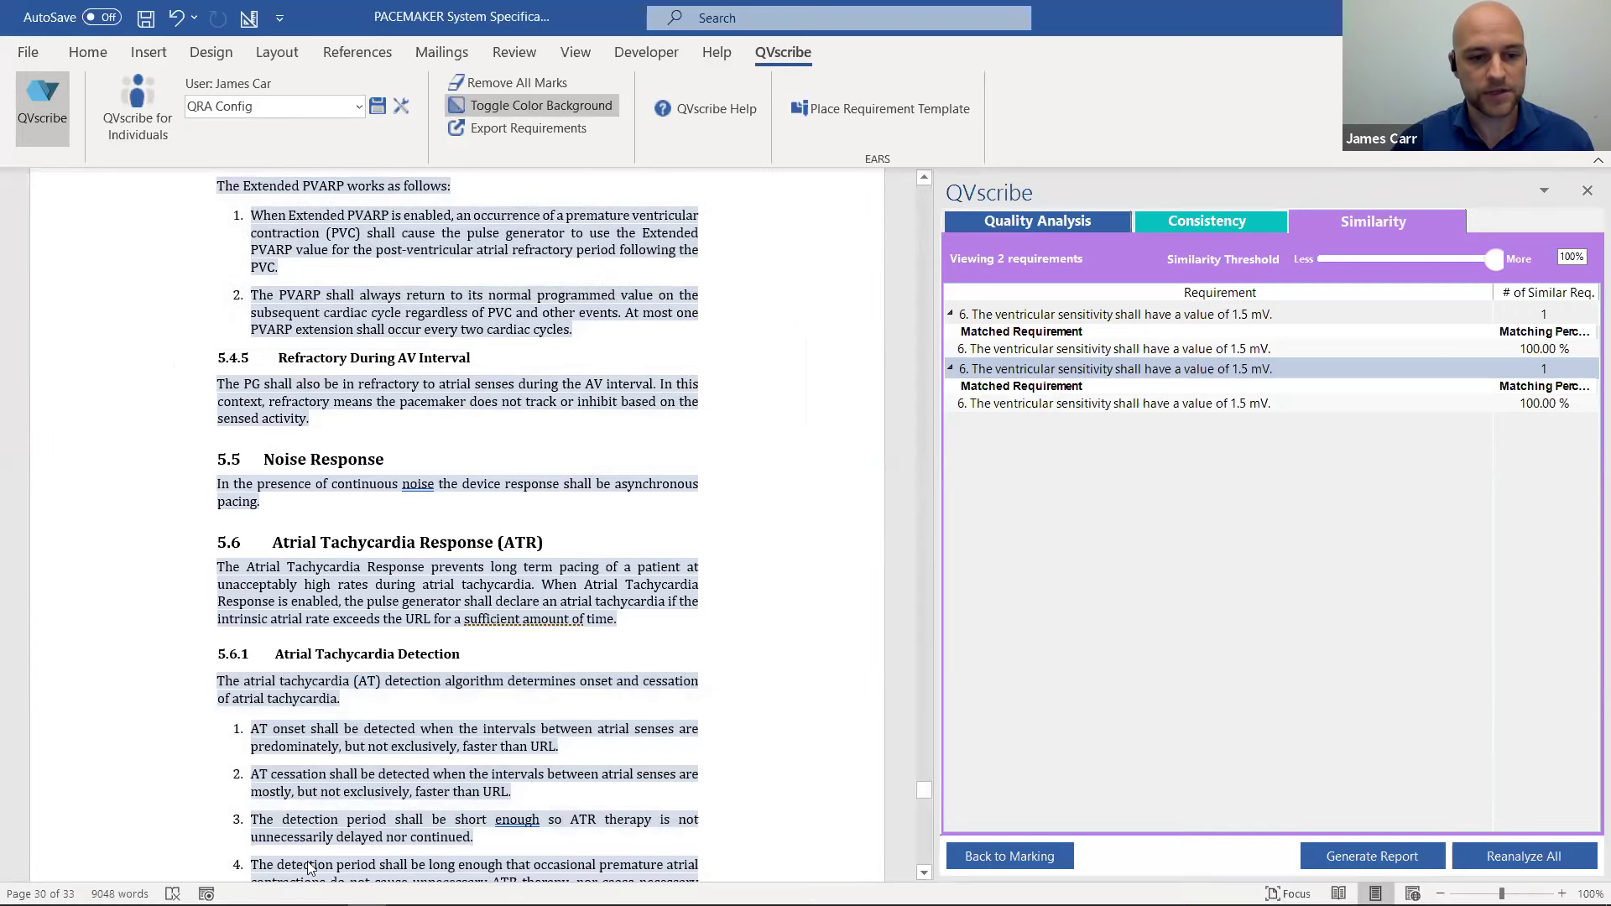
pyautogui.moveTo(327, 889)
pyautogui.click(154, 826)
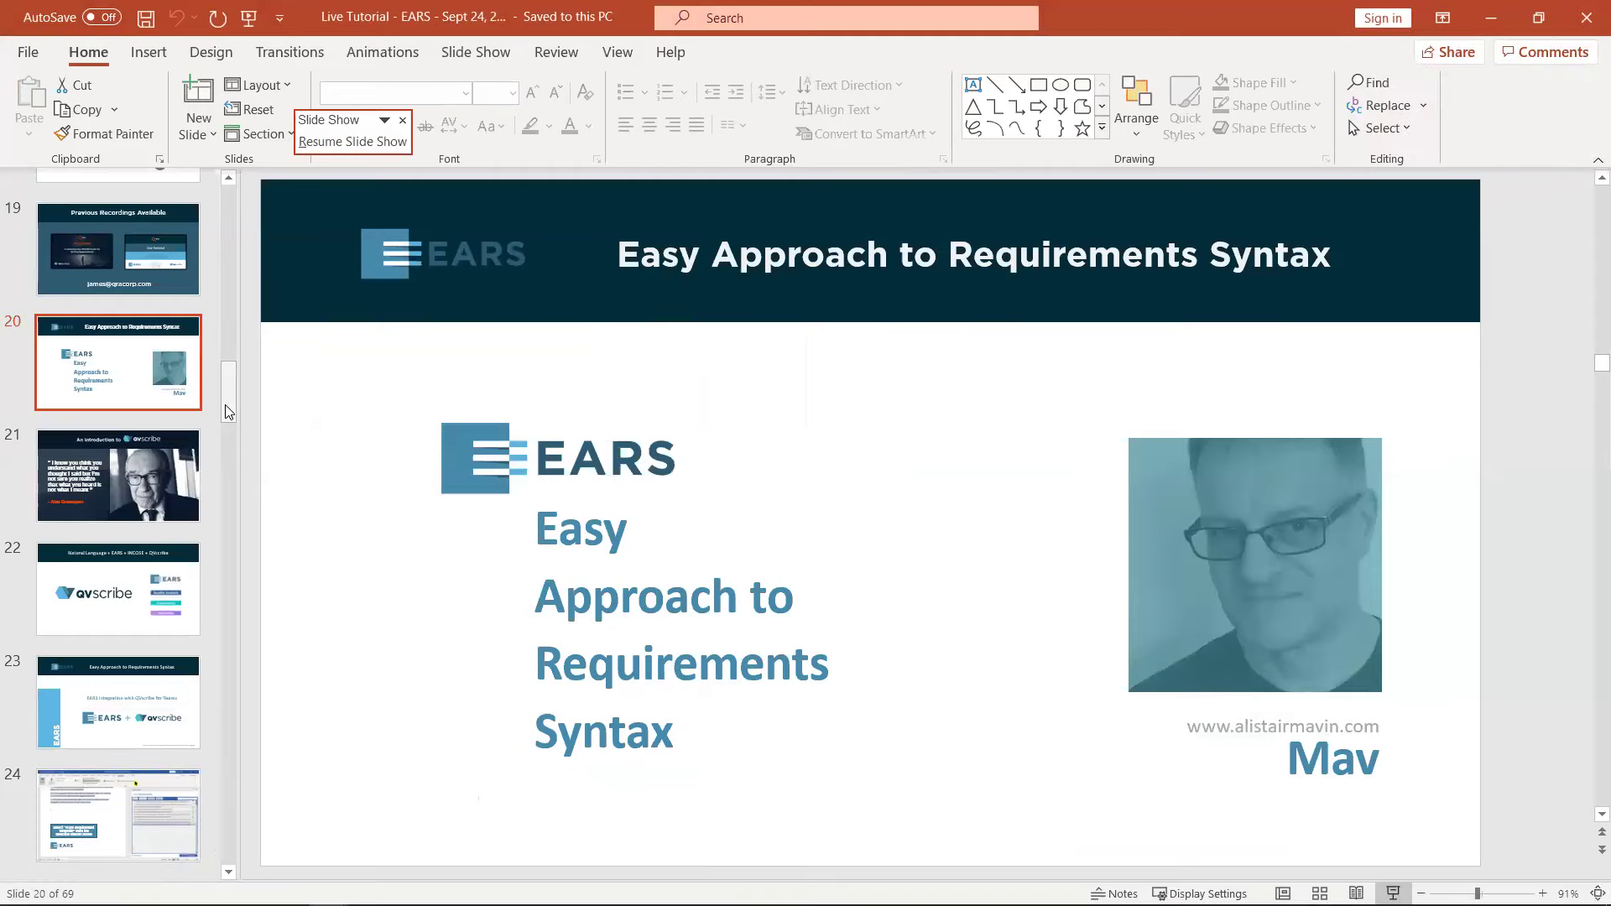
# Step: Bring the EARS tutorial presentation forward and go to slide 67, Questions?
pyautogui.scroll(-1, 227, 399)
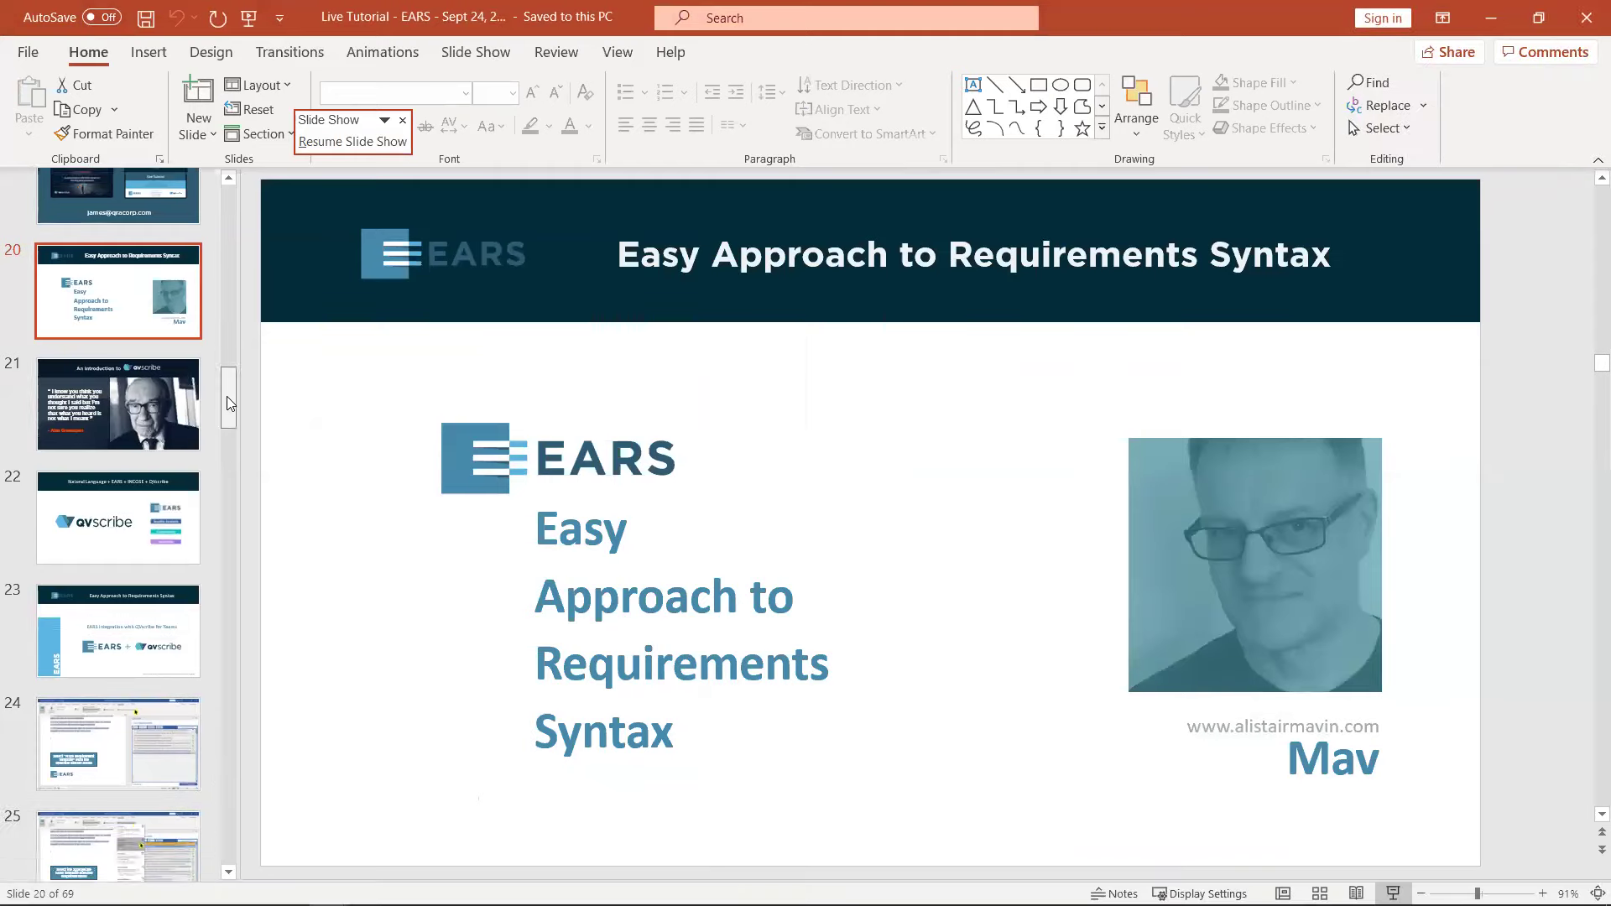
pyautogui.moveTo(228, 398); pyautogui.dragTo(206, 855)
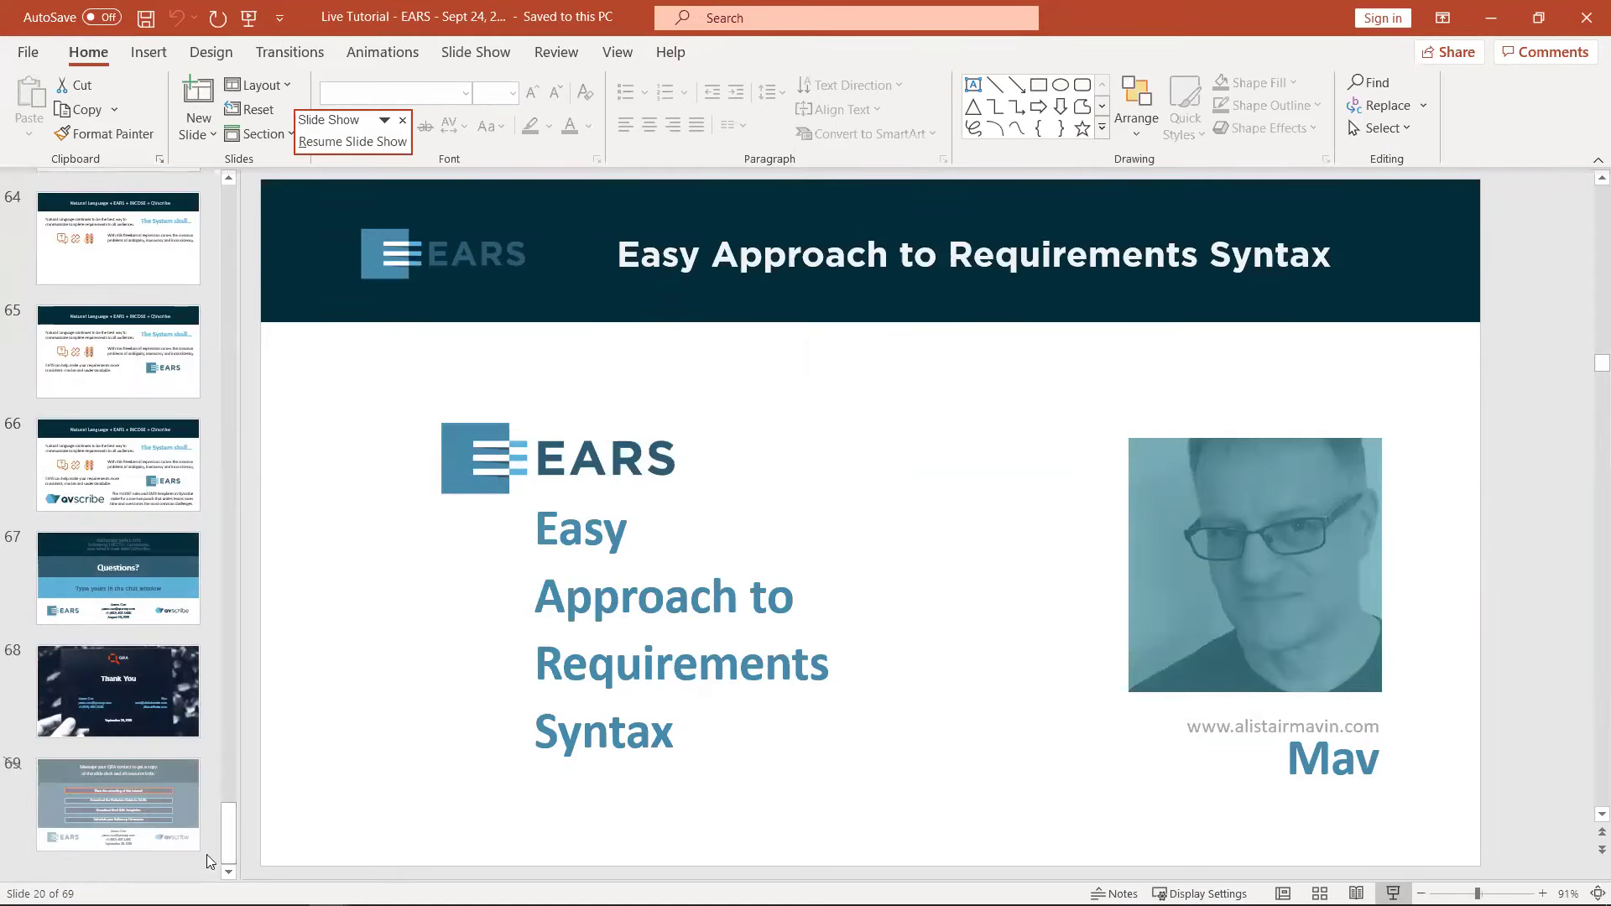
pyautogui.click(151, 587)
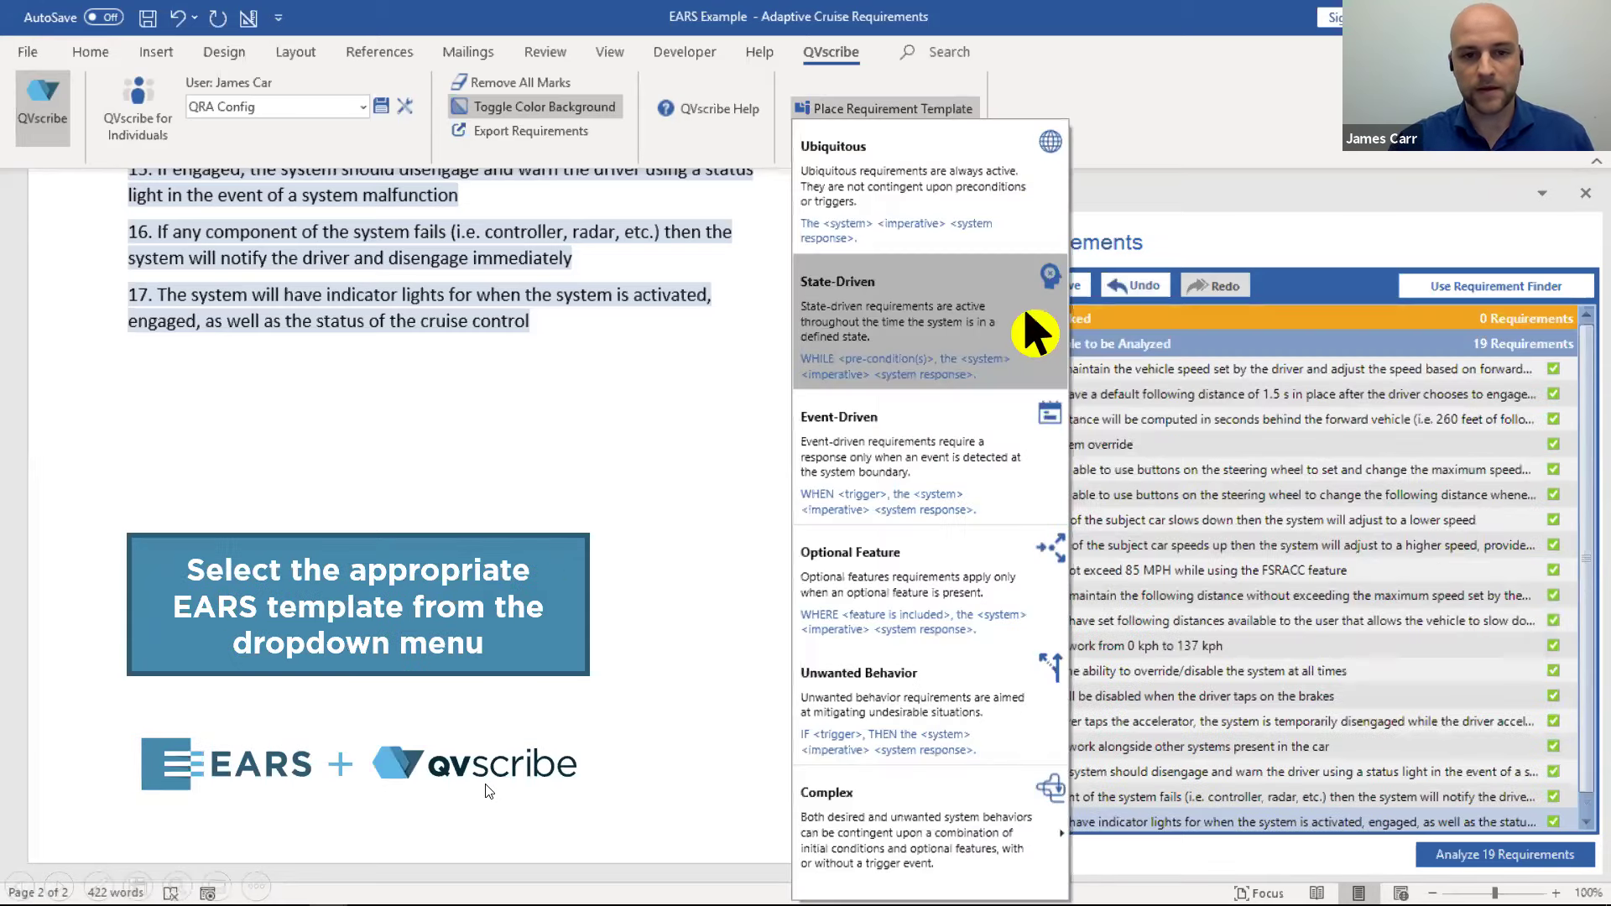
# Step: Advance the slideshow past the EARS guide slide to the closing "Questions?" slide
pyautogui.click(1034, 333)
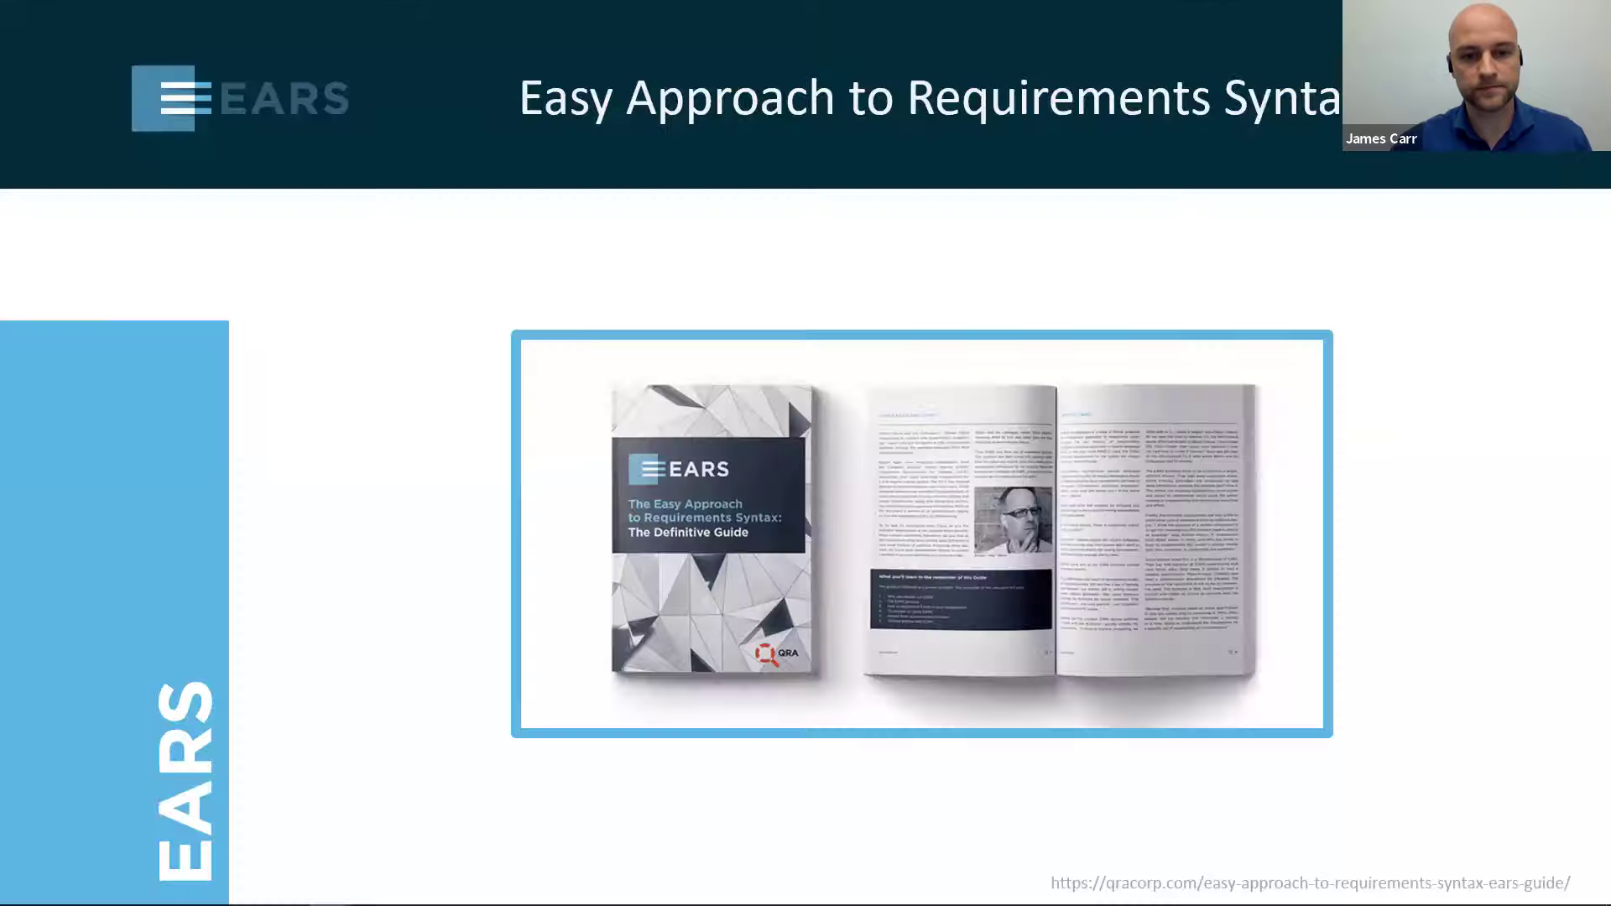
pyautogui.press('Right')
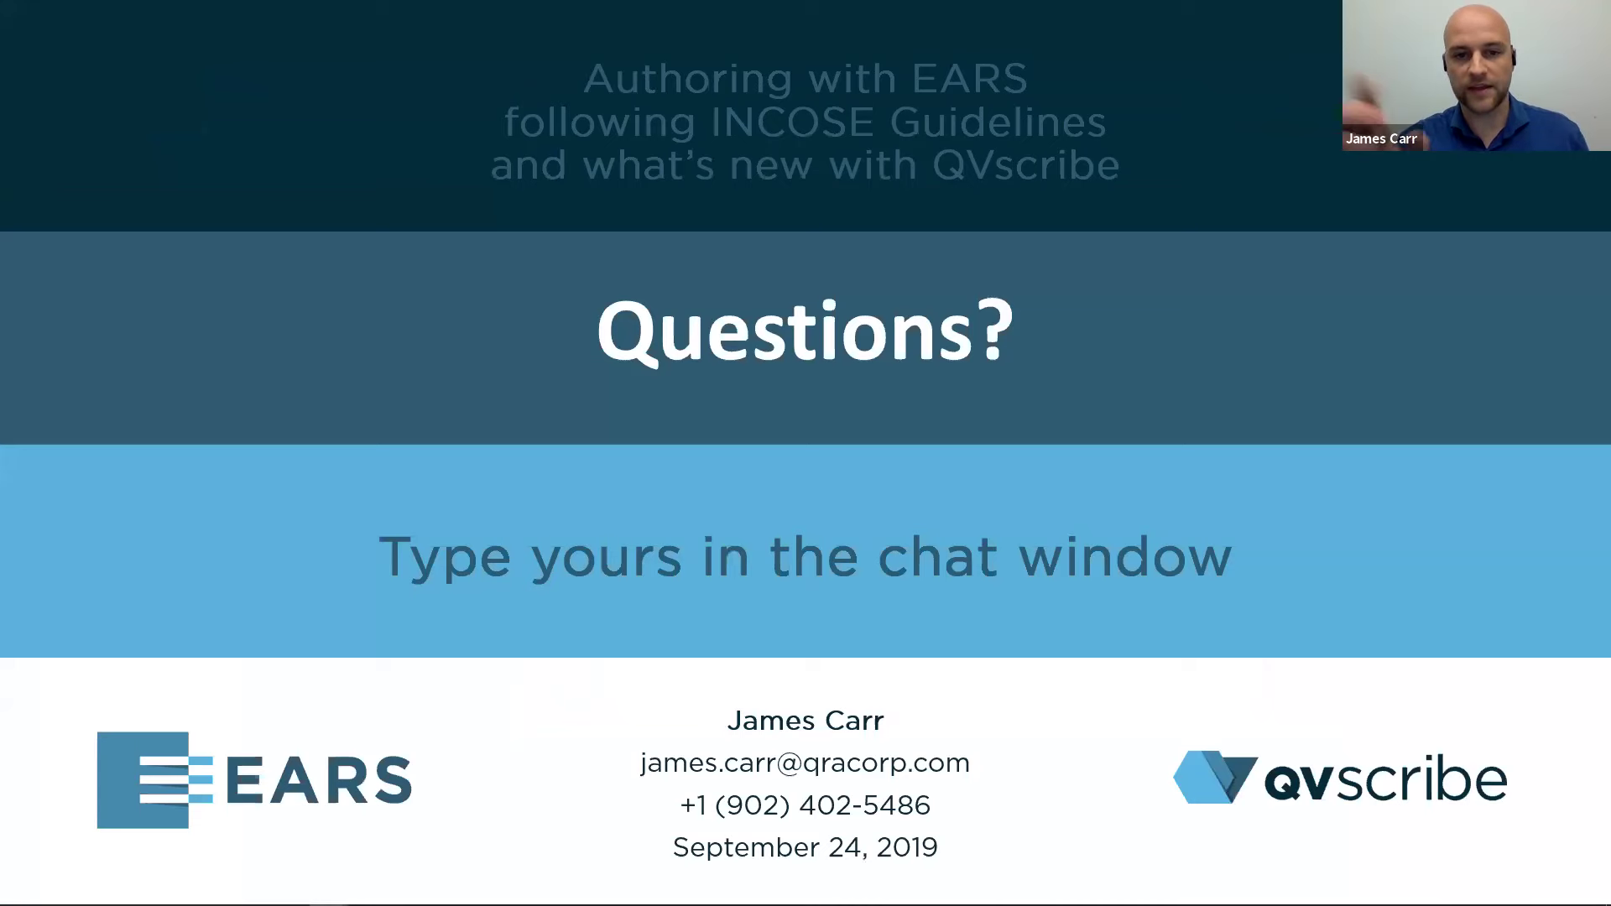
pyautogui.press('Left')
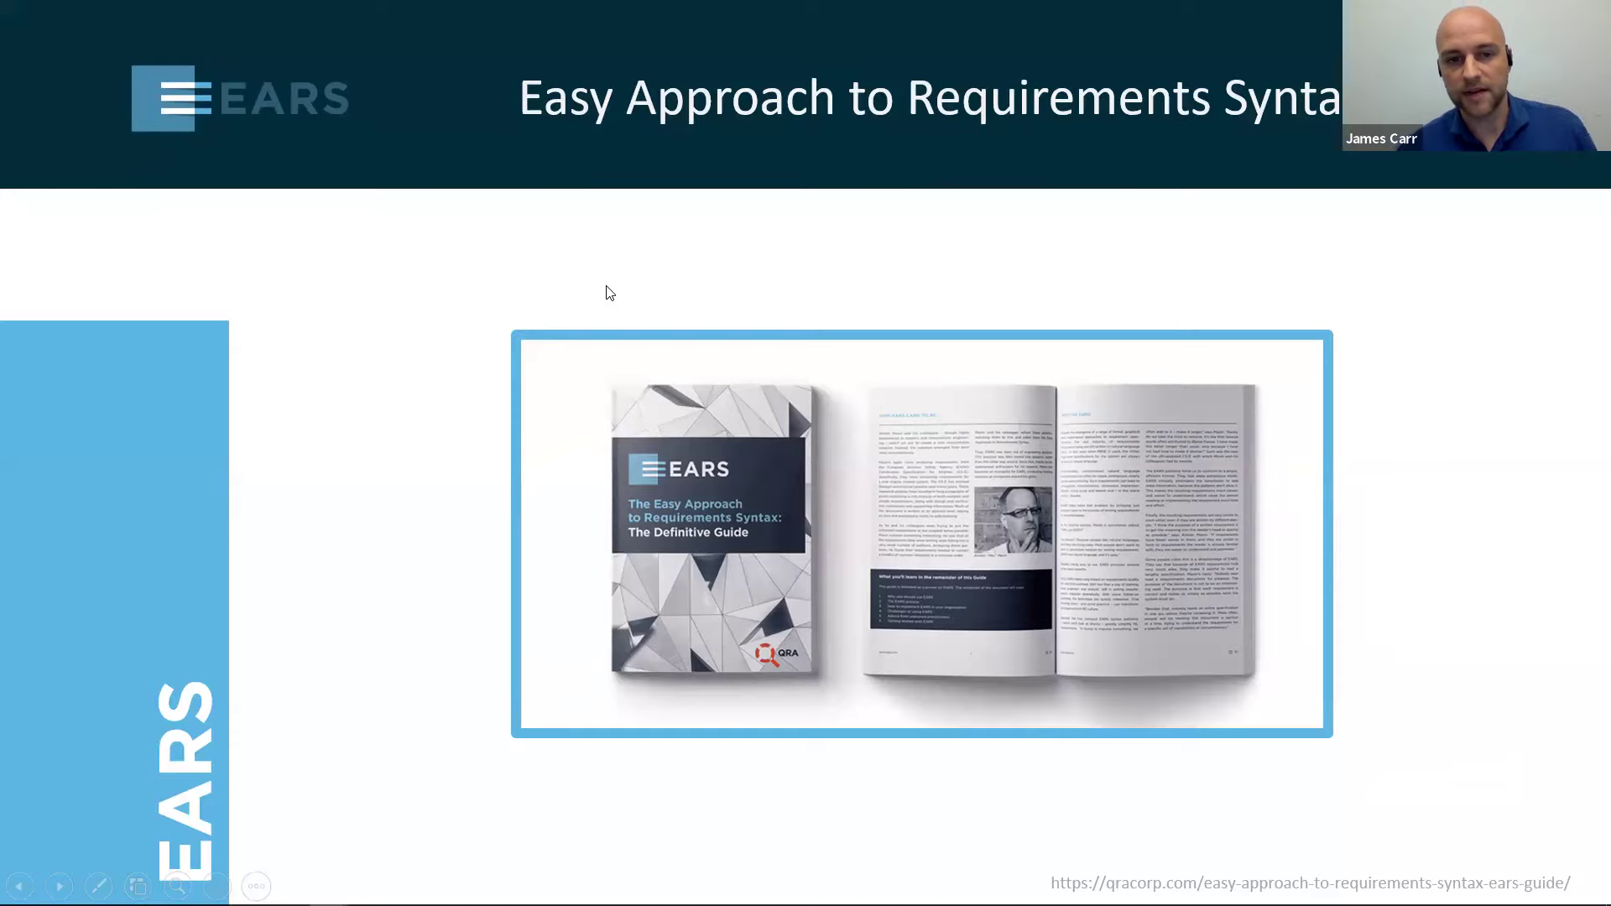
pyautogui.press('Right')
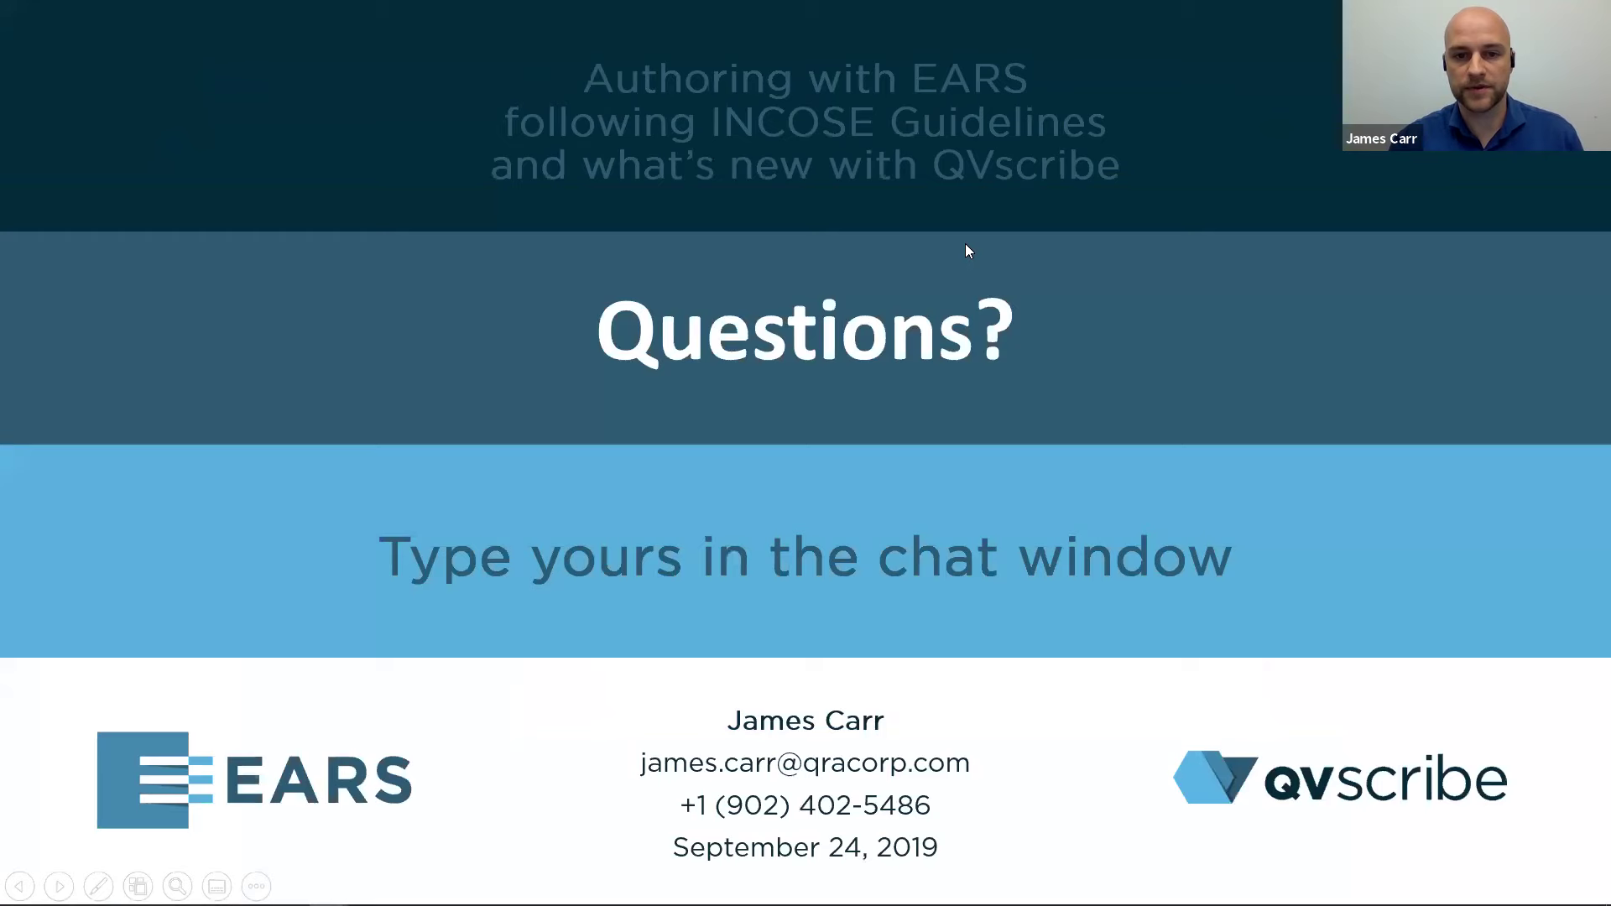